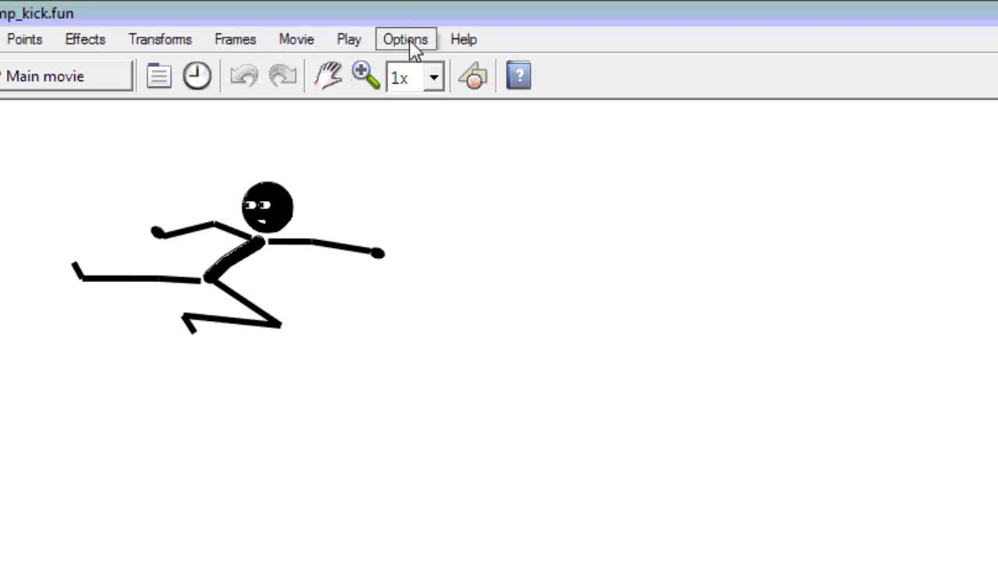
- Switch on onion skinning, keeping 4 ghost frames before and 4 after
{"action": "left_click", "coordinate": [405, 40]}
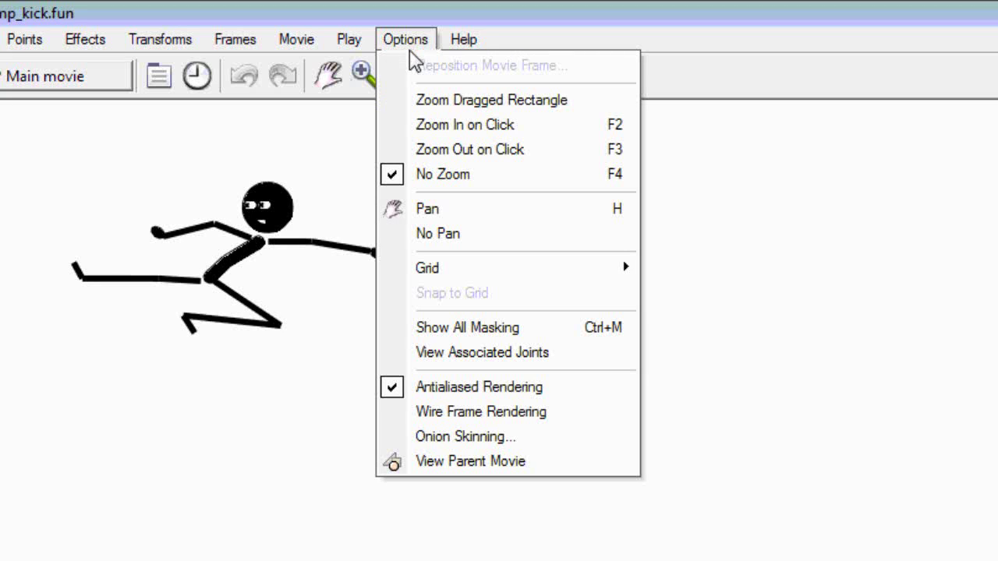
{"action": "left_click", "coordinate": [442, 434]}
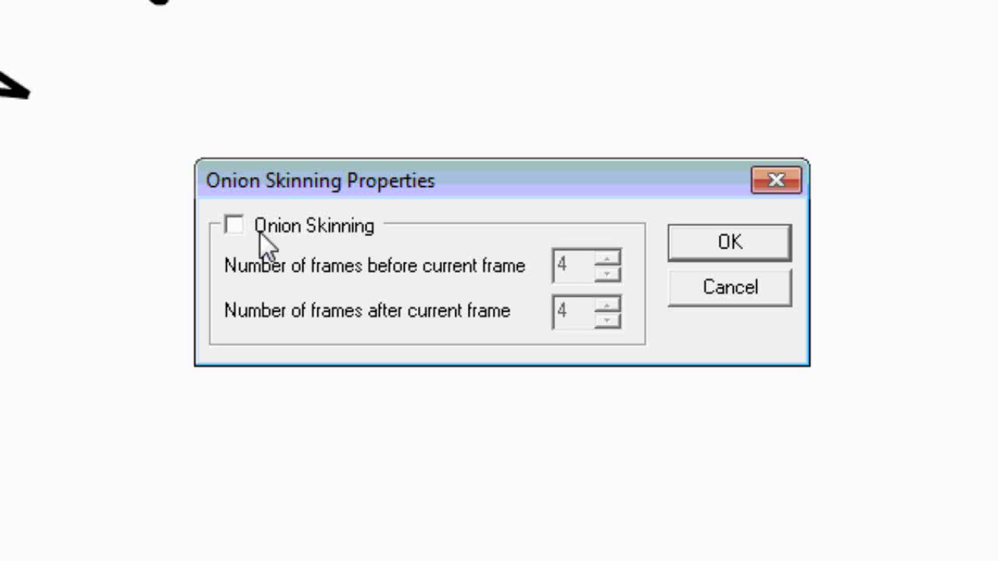
{"action": "left_click", "coordinate": [239, 222]}
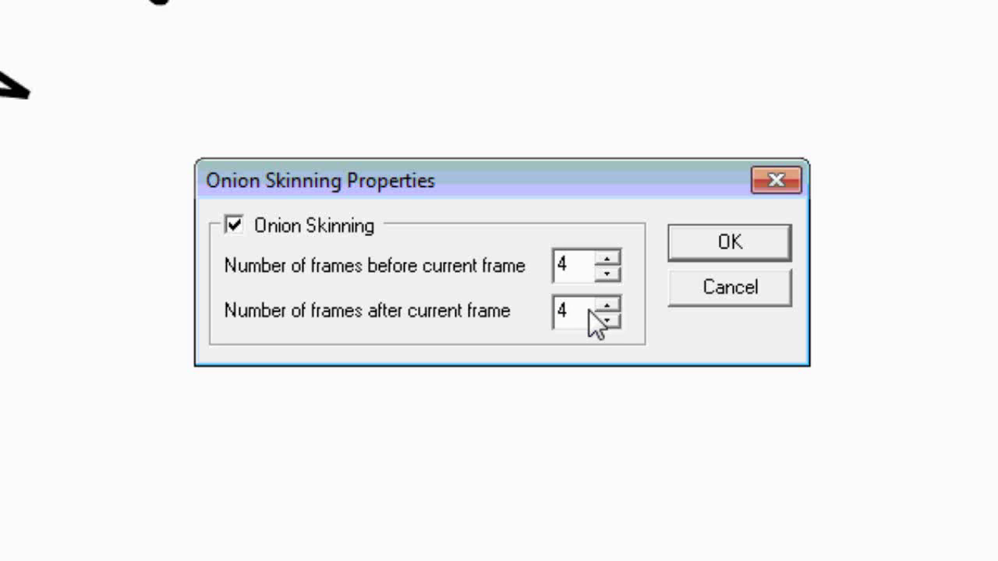
{"action": "left_click", "coordinate": [718, 239]}
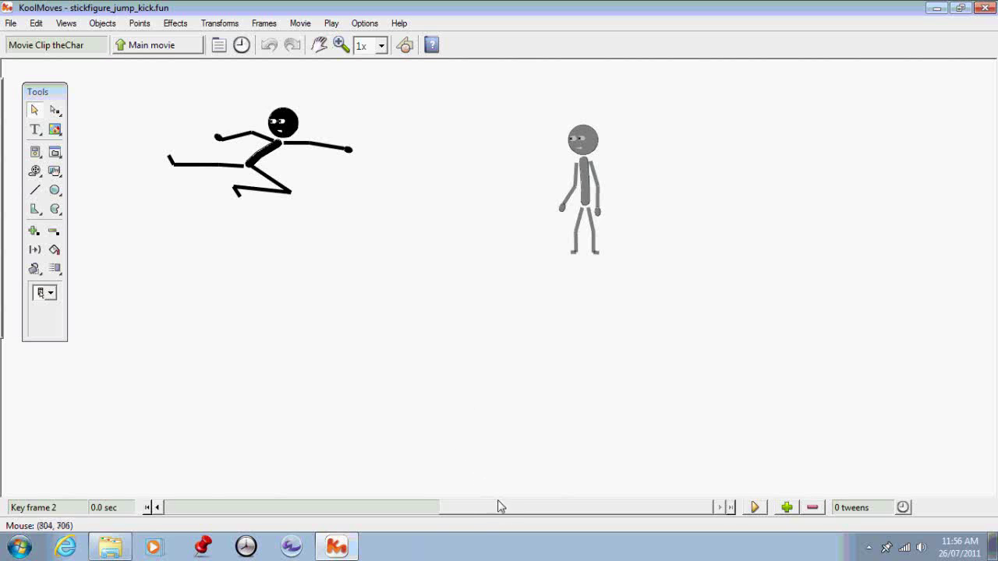
- Move from key frame 2 back to the standing pose on key frame 1 at 0.0 sec
{"action": "left_click_drag", "start_coordinate": [505, 510], "coordinate": [226, 503]}
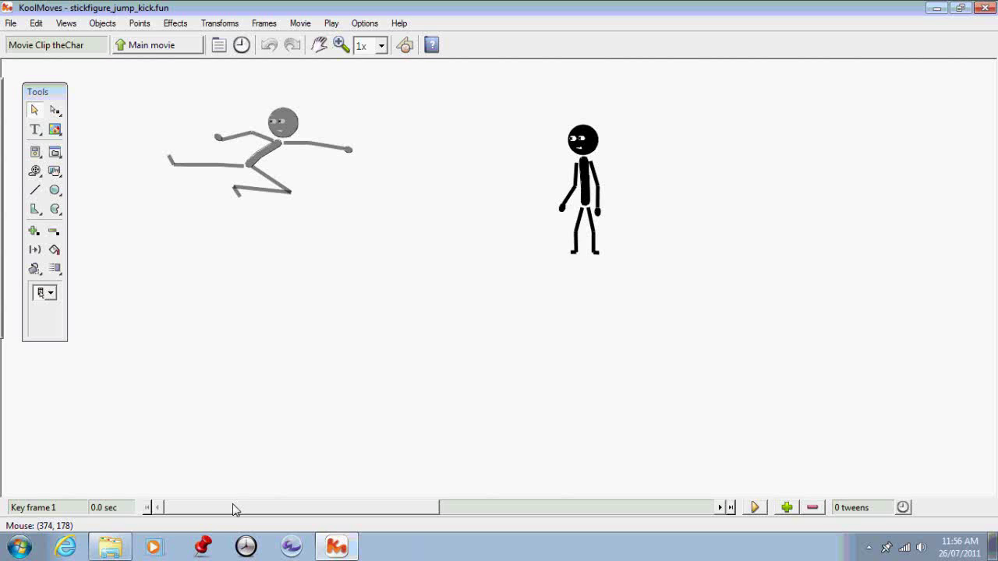
{"action": "mouse_move", "coordinate": [232, 503]}
{"action": "left_mouse_down"}
{"action": "mouse_move", "coordinate": [523, 511]}
{"action": "mouse_move", "coordinate": [237, 512]}
{"action": "left_mouse_up"}
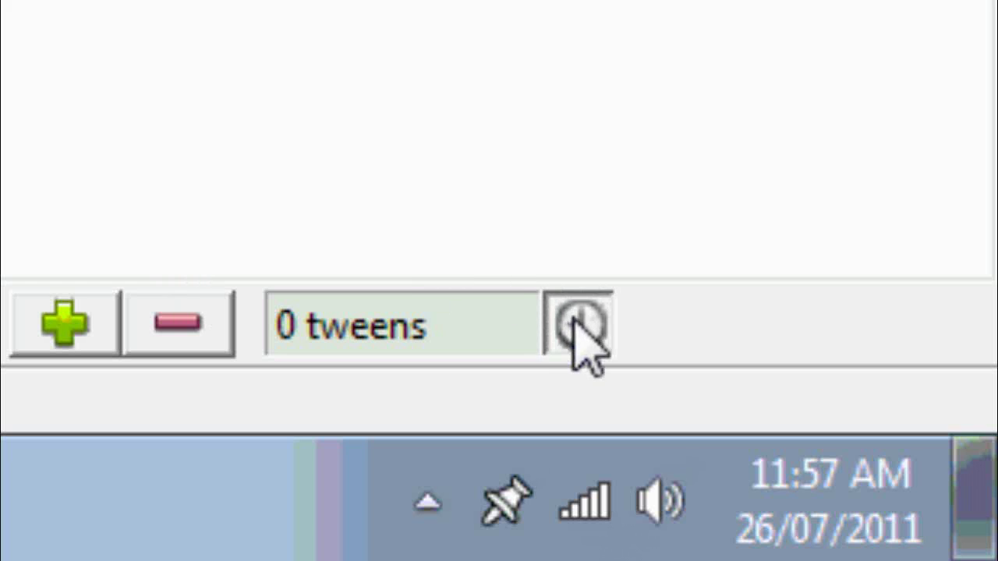
- Give key frame 1 a tween count of 12 leading into the kicking pose
{"action": "left_click", "coordinate": [577, 323]}
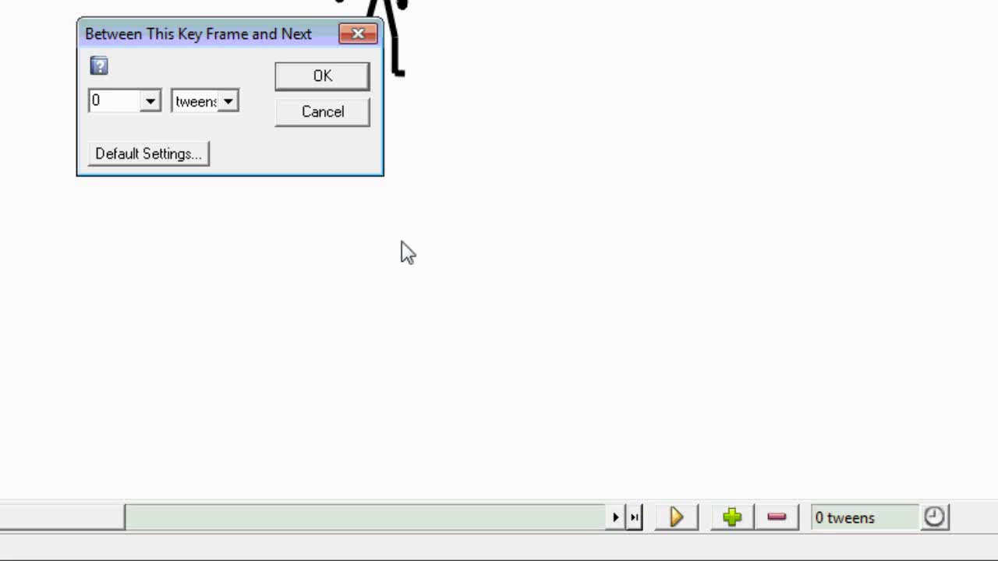
{"action": "left_click", "coordinate": [149, 102]}
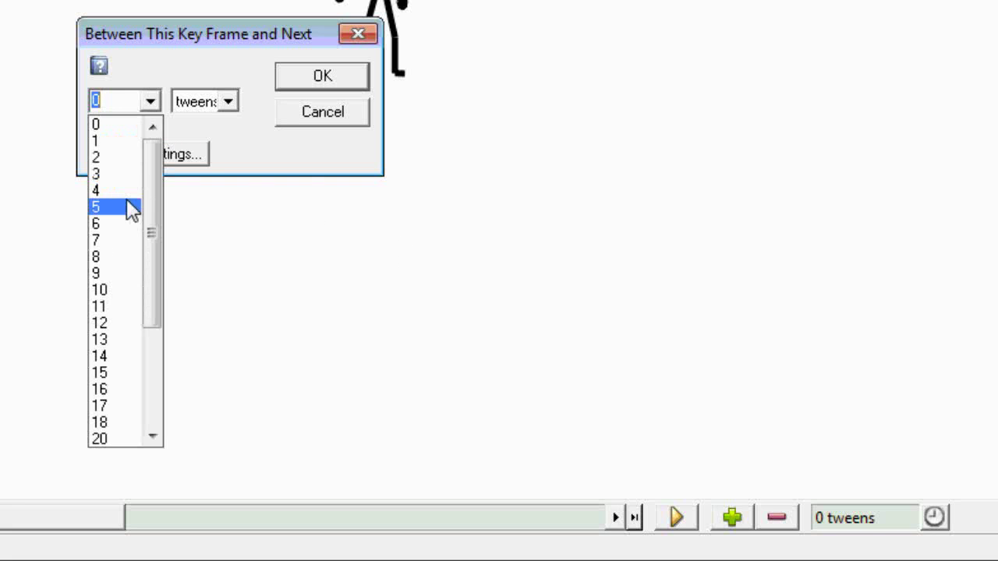
{"action": "left_click", "coordinate": [125, 327]}
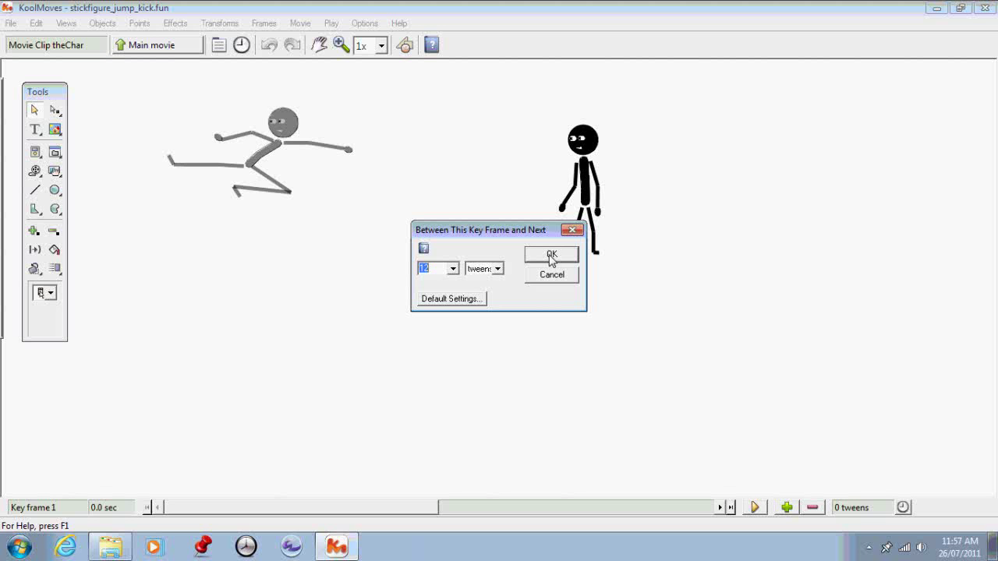
{"action": "left_click", "coordinate": [551, 255]}
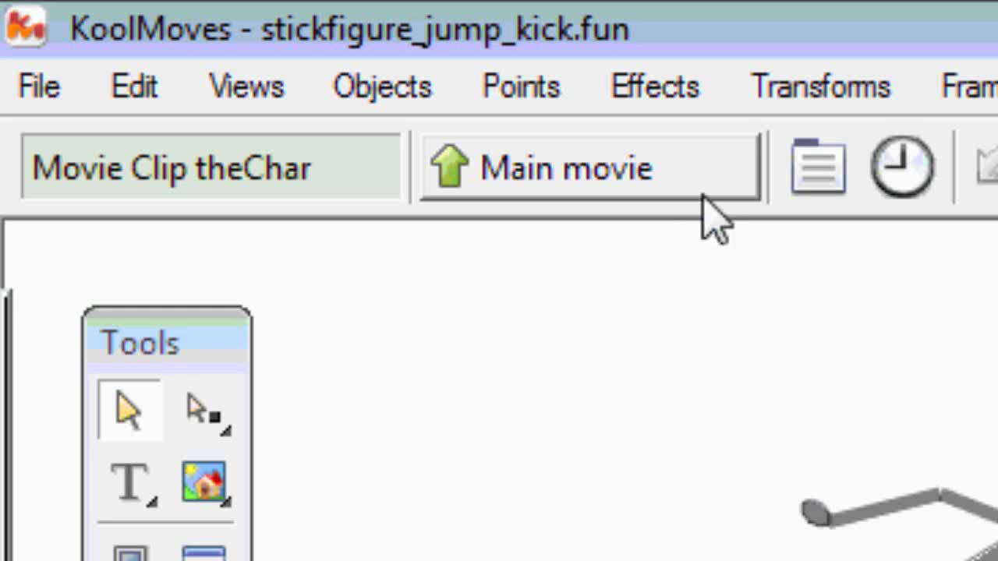
- Return to the main movie and zoom out to .5x to see off-stage
{"action": "left_click", "coordinate": [668, 189]}
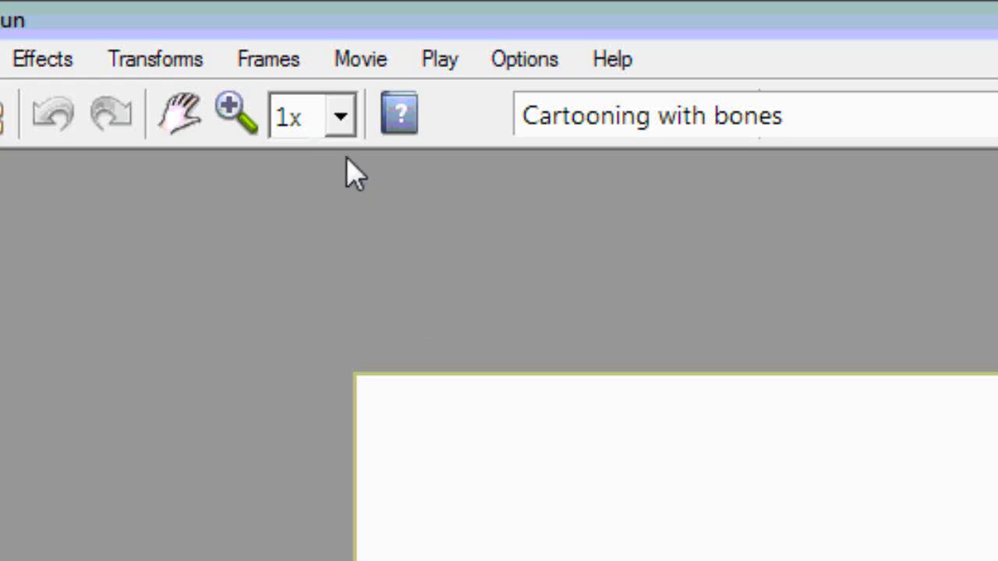
{"action": "left_click", "coordinate": [292, 47]}
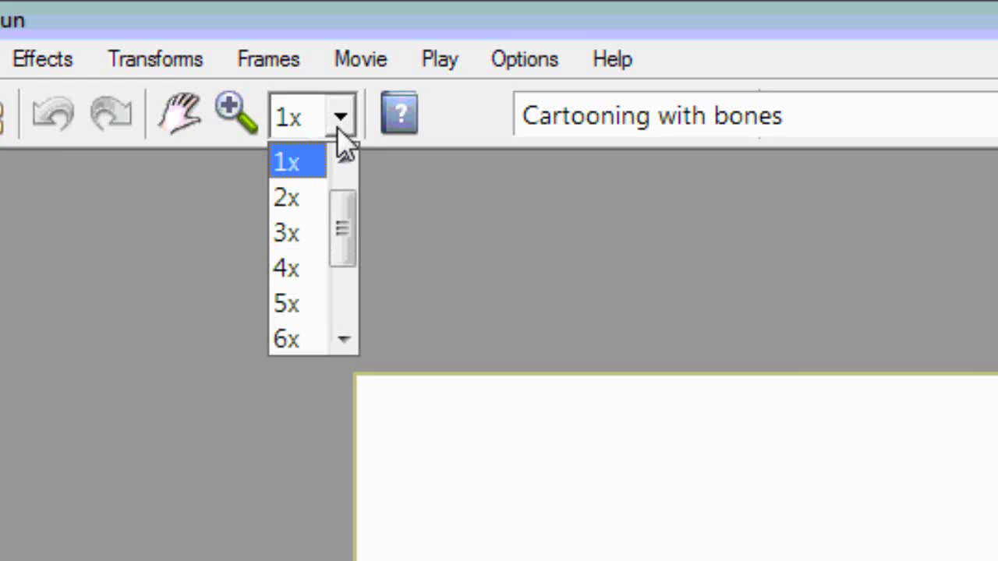
{"action": "left_click", "coordinate": [341, 168]}
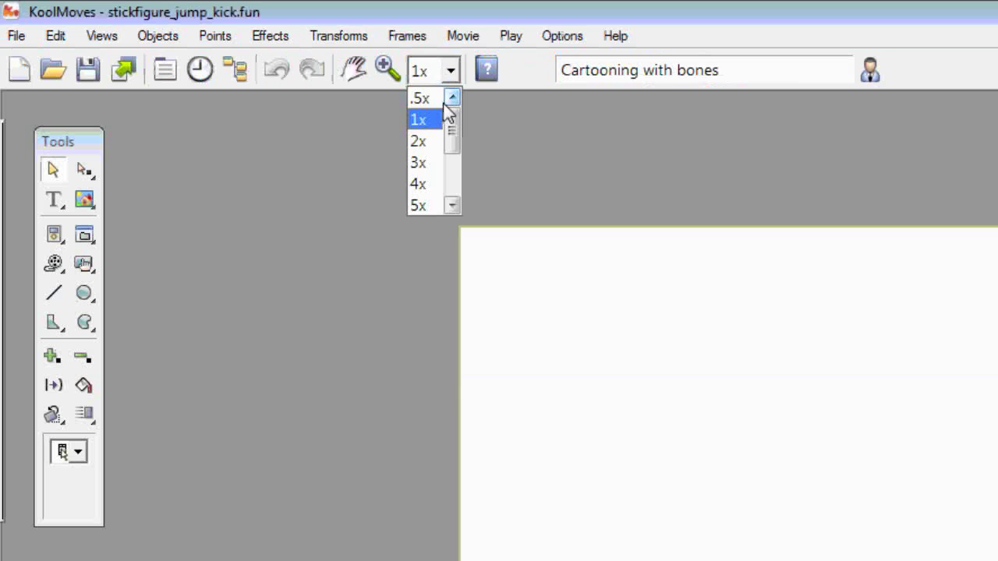
{"action": "left_click", "coordinate": [287, 149]}
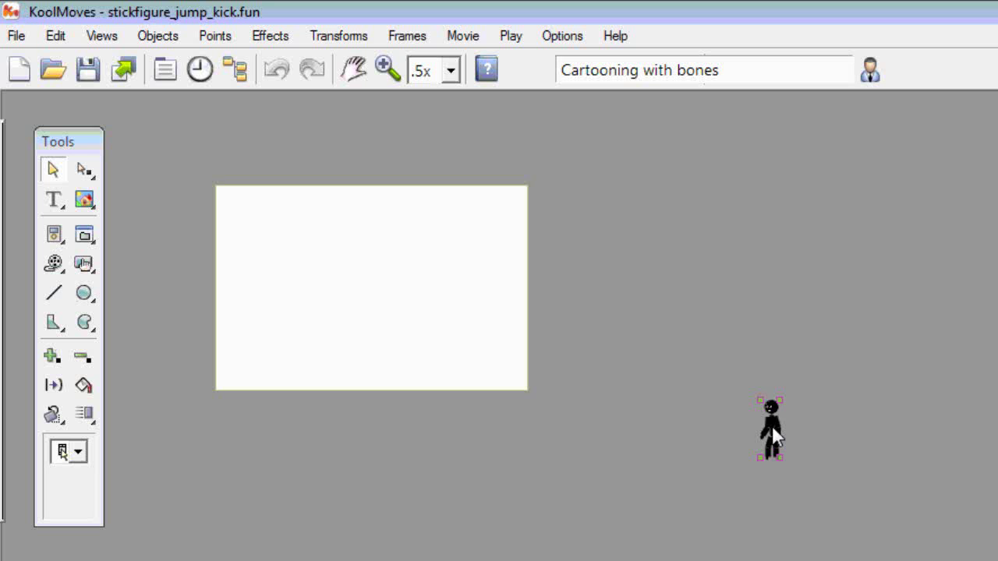
- Drag the stick figure onto the stage right of centre, then restore 1x zoom
{"action": "left_click_drag", "start_coordinate": [772, 426], "coordinate": [456, 321]}
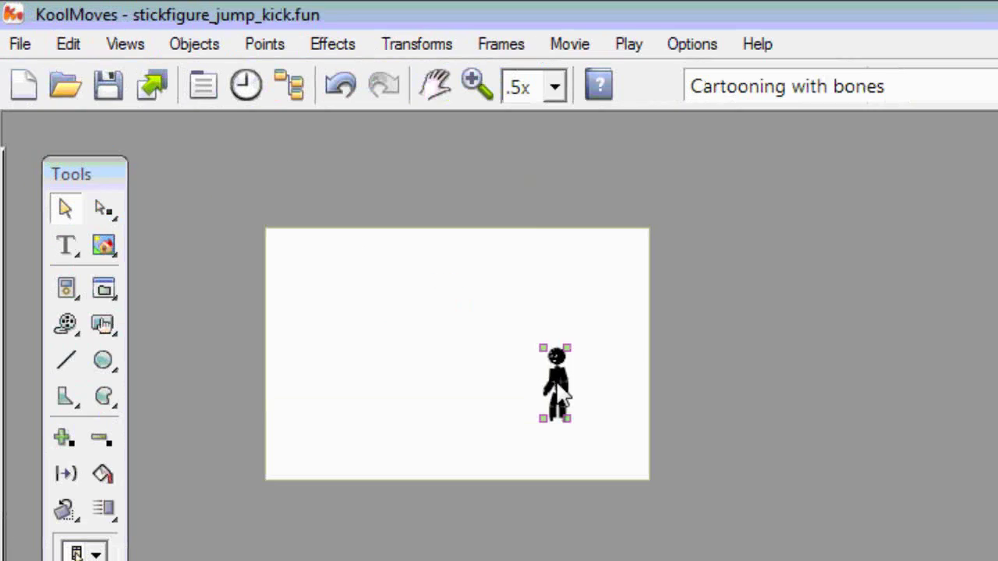
{"action": "left_click_drag", "start_coordinate": [556, 385], "coordinate": [564, 389]}
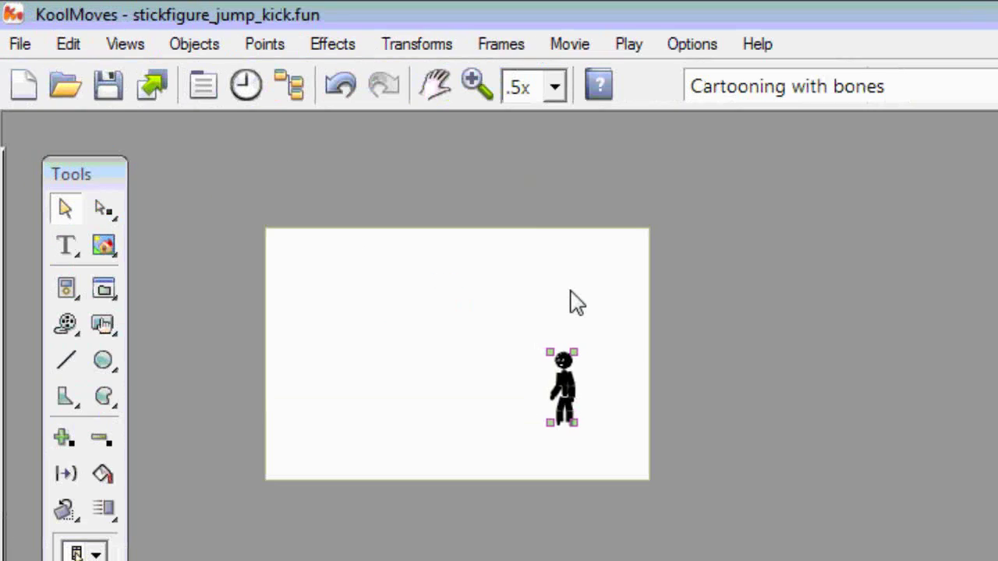
{"action": "left_click", "coordinate": [555, 89]}
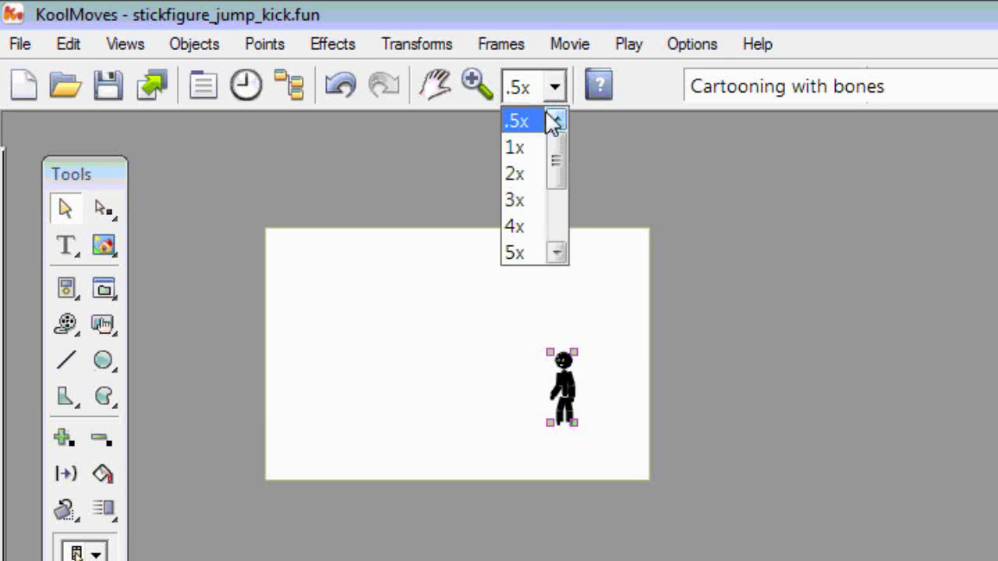
{"action": "left_click", "coordinate": [531, 149]}
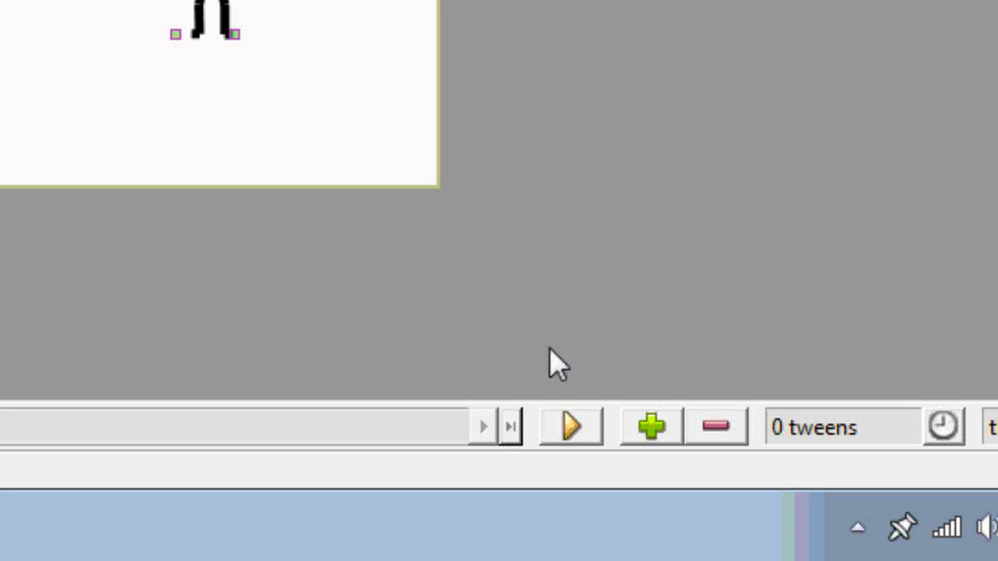
{"action": "left_click", "coordinate": [578, 428]}
{"action": "left_click", "coordinate": [576, 416]}
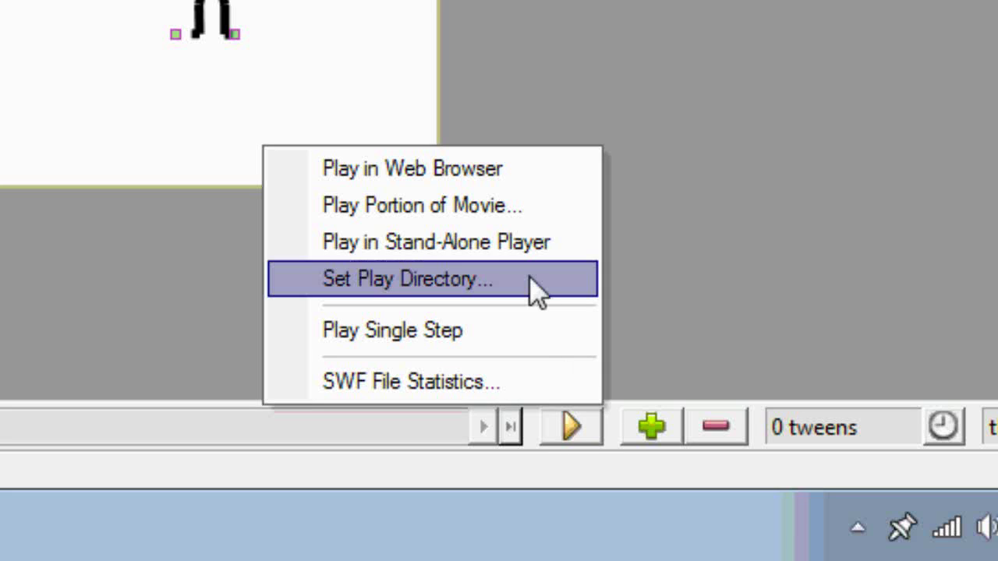
{"action": "left_click", "coordinate": [531, 175]}
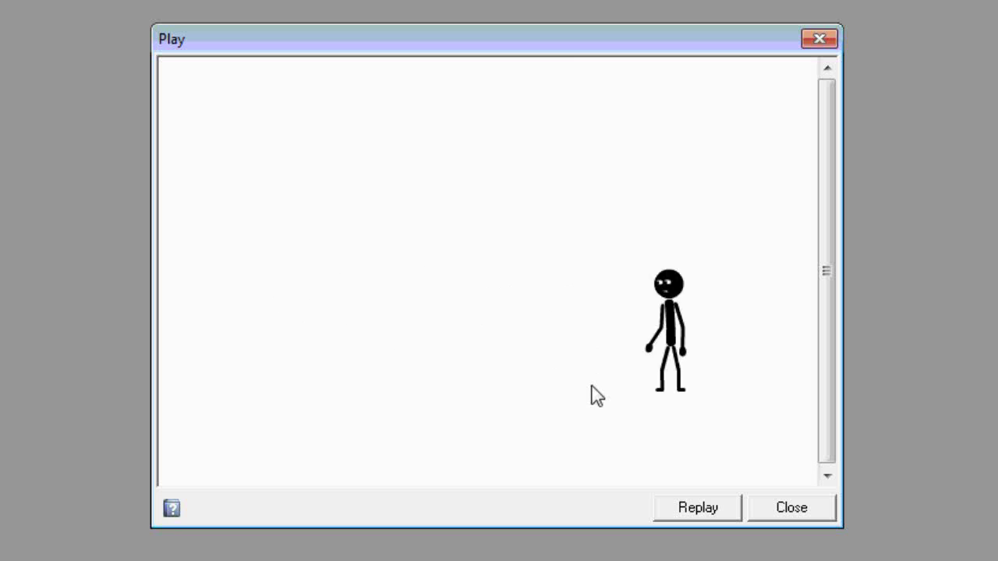
{"action": "left_click", "coordinate": [770, 513]}
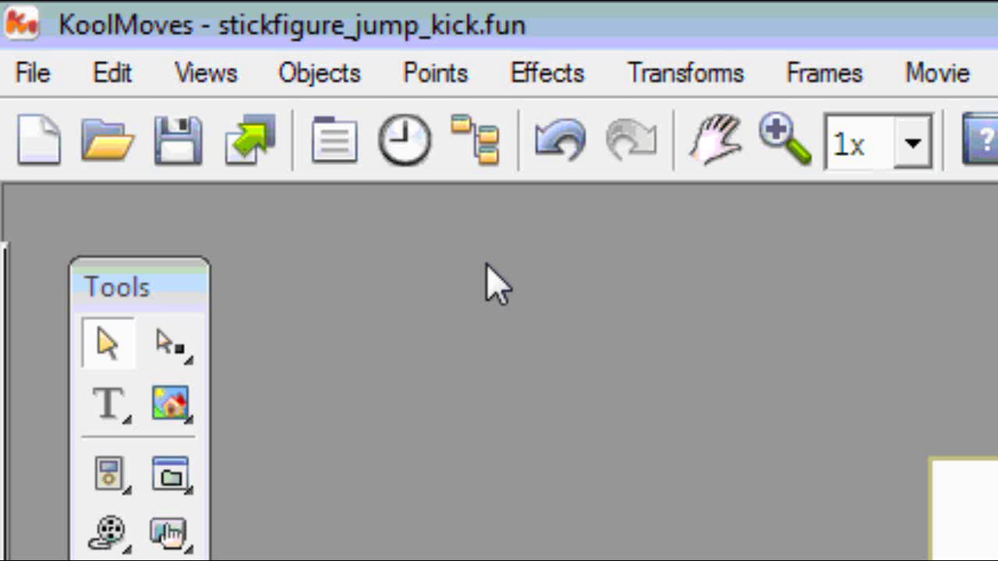
- Open theChar movie clip's Frames from its Properties and pan both poses into view
{"action": "left_click", "coordinate": [340, 156]}
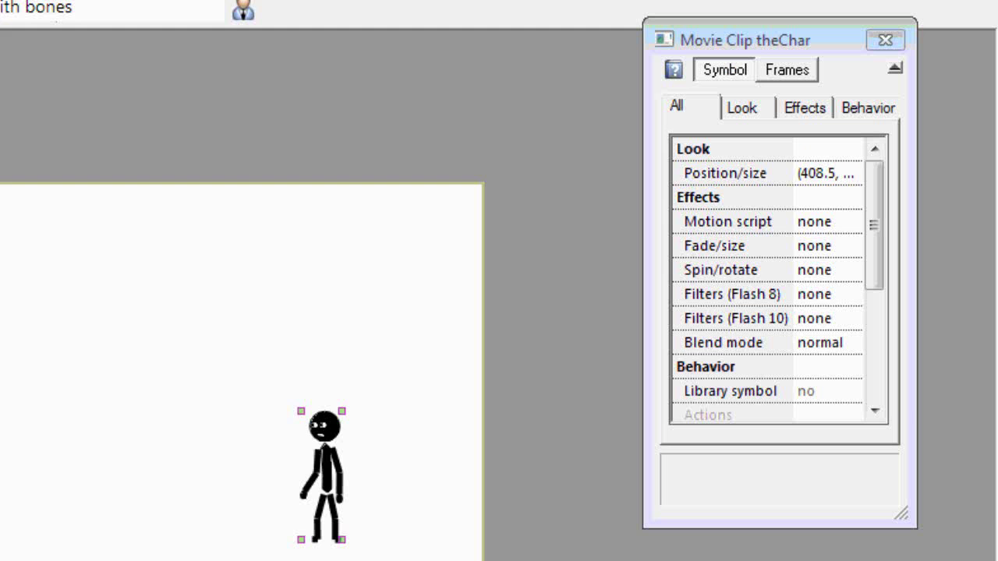
{"action": "left_click", "coordinate": [787, 69]}
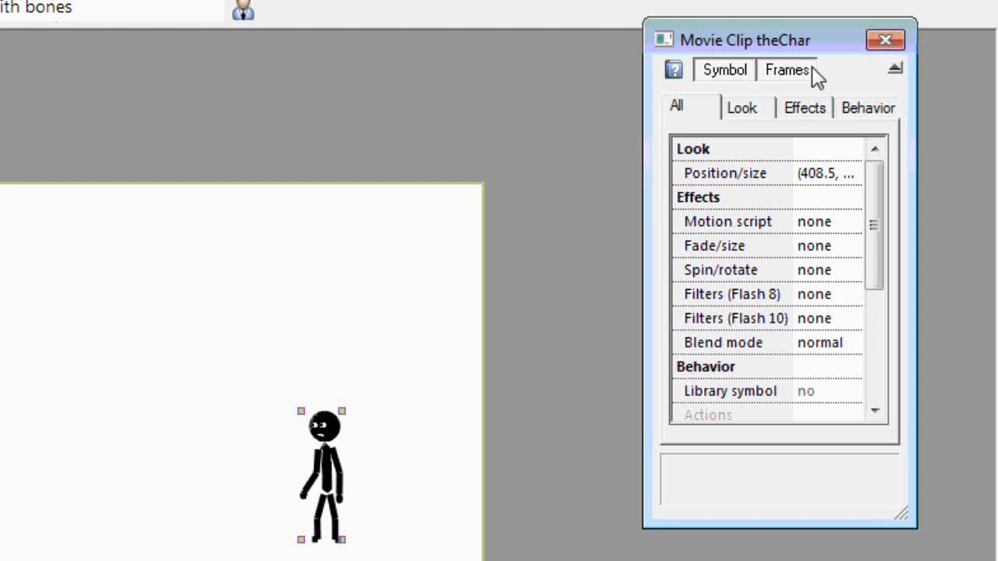
{"action": "left_click_drag", "start_coordinate": [628, 319], "coordinate": [322, 164]}
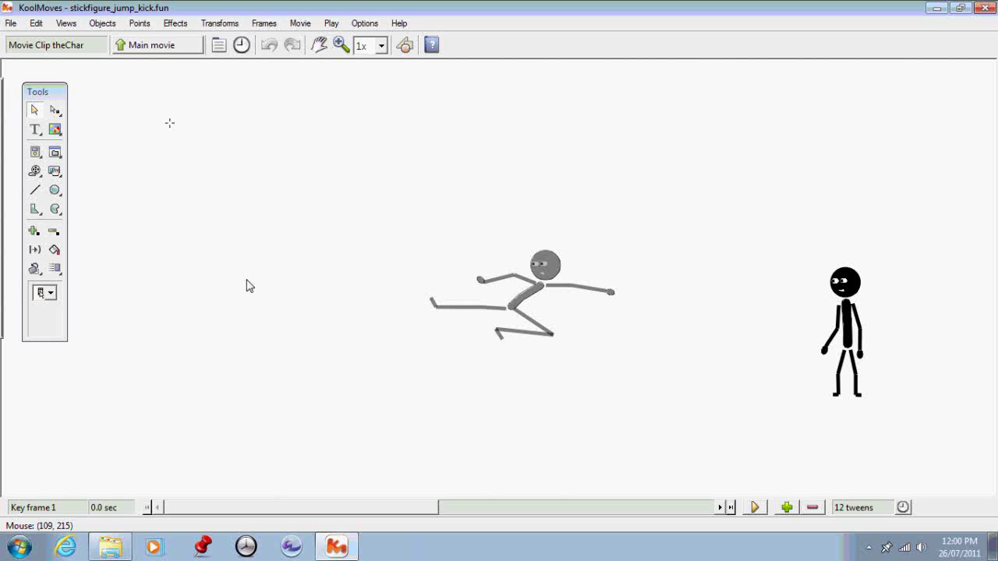
- Load stick_figure_kick_seq_26jul2011.bmp as the trace image and magnify the canvas to 2x
{"action": "left_click", "coordinate": [11, 22]}
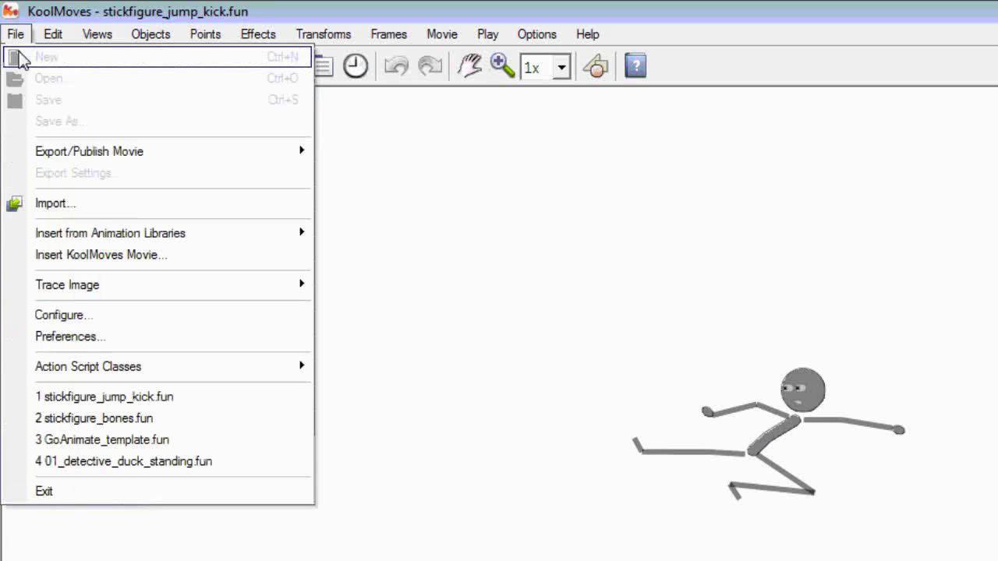
{"action": "mouse_move", "coordinate": [223, 290]}
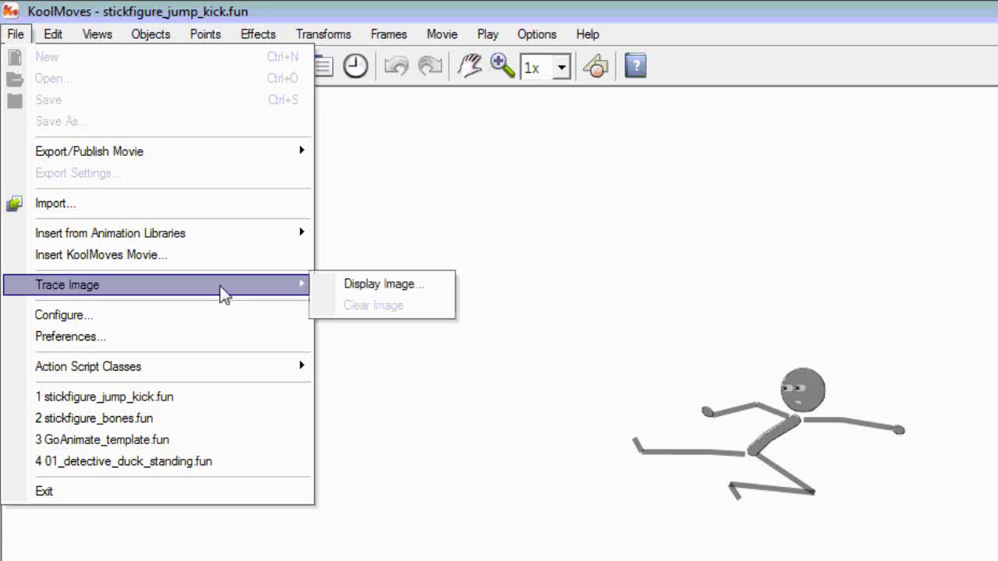
{"action": "left_click", "coordinate": [333, 284]}
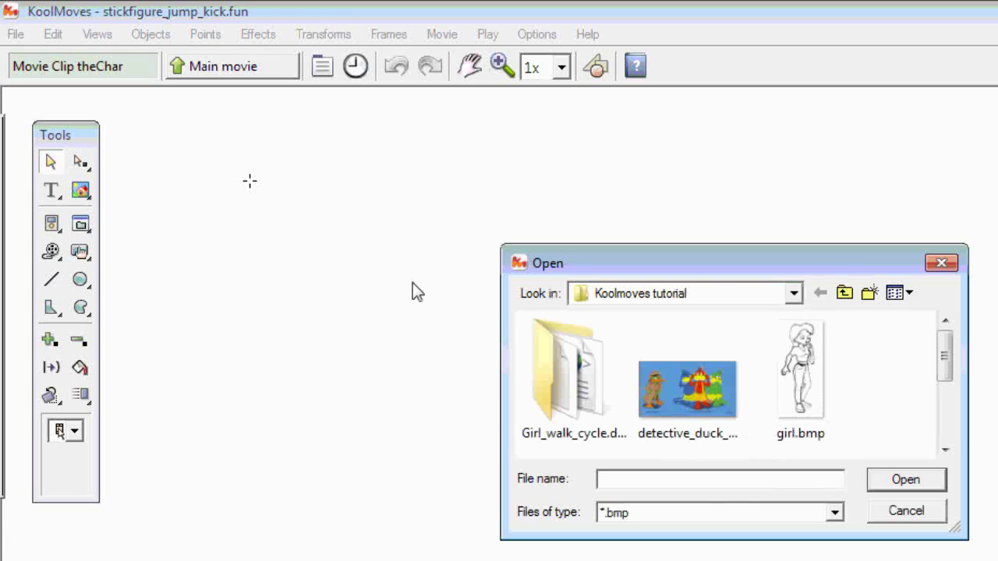
{"action": "left_click", "coordinate": [943, 414]}
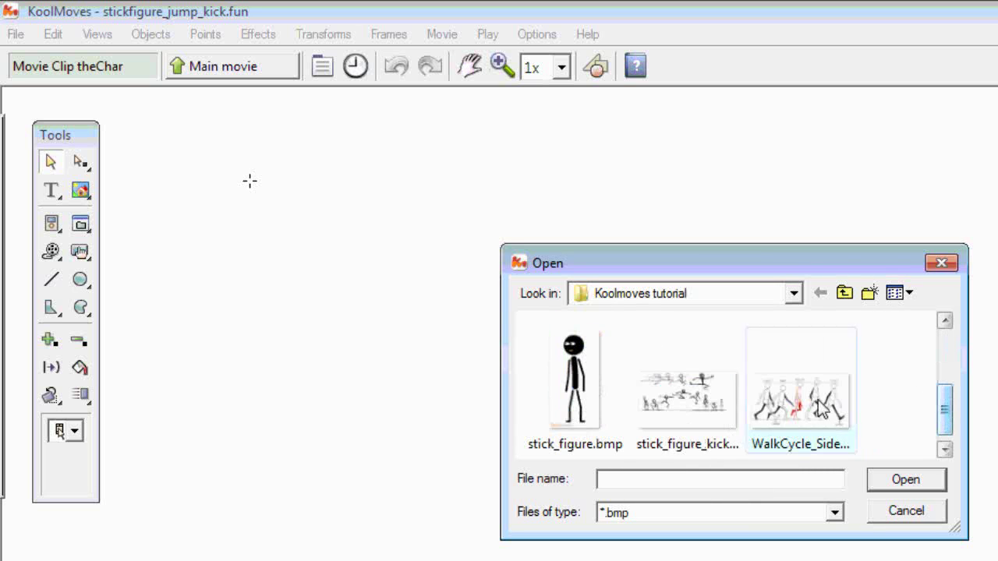
{"action": "left_click", "coordinate": [686, 394]}
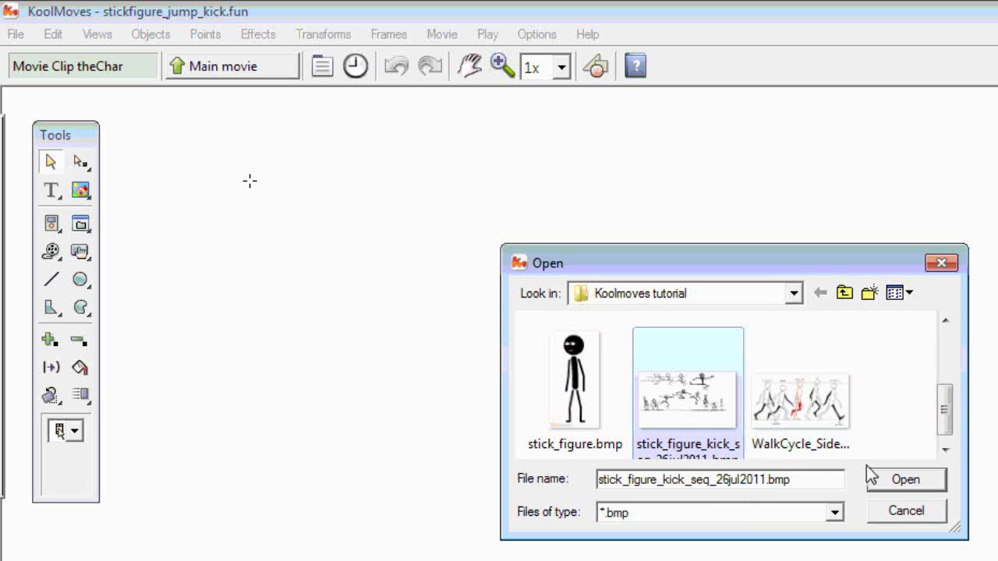
{"action": "left_click", "coordinate": [888, 482]}
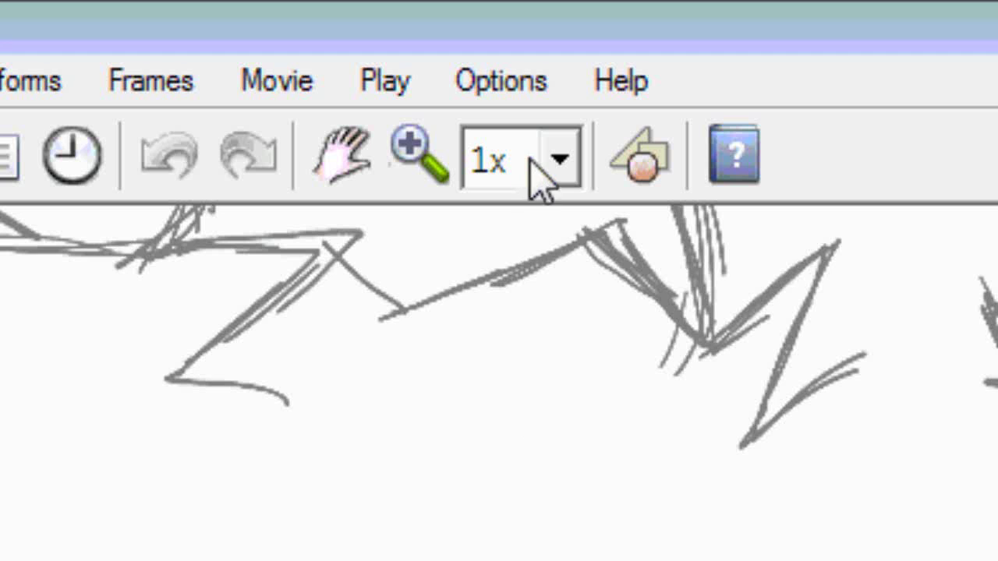
{"action": "left_click", "coordinate": [560, 67]}
{"action": "left_click", "coordinate": [527, 273]}
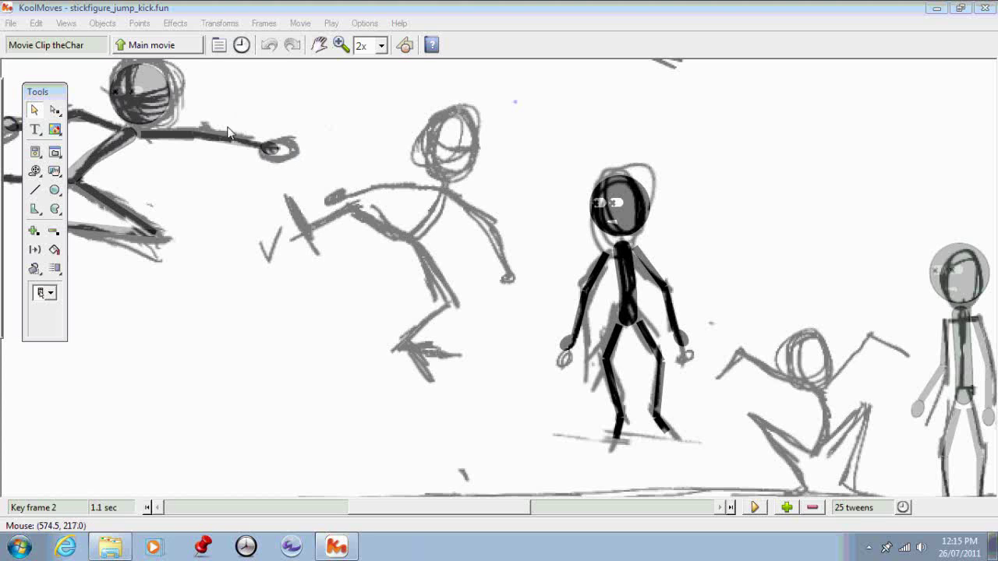
- Clear the sketch with File > Trace Image > Clear Image
{"action": "left_click", "coordinate": [11, 22]}
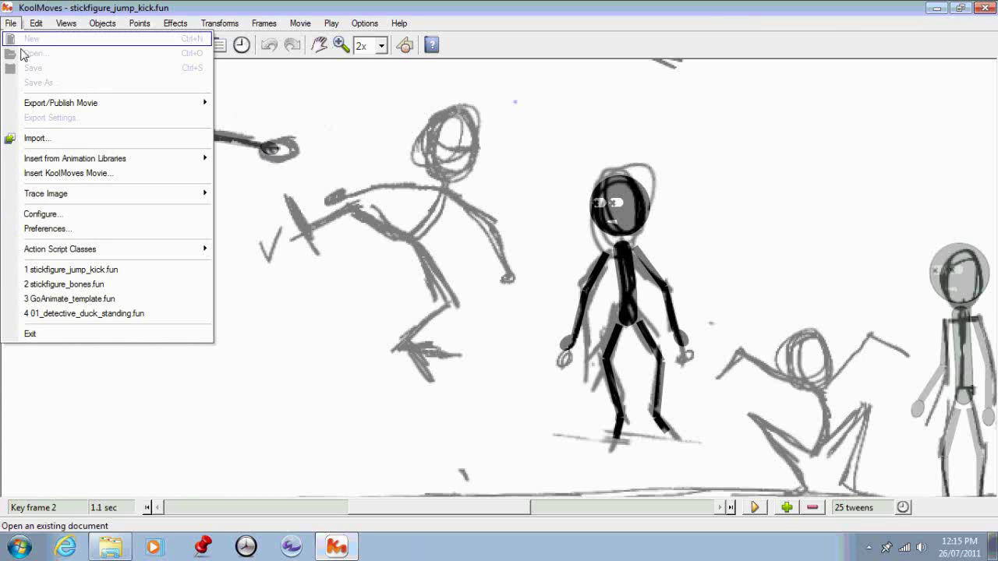
{"action": "mouse_move", "coordinate": [89, 200]}
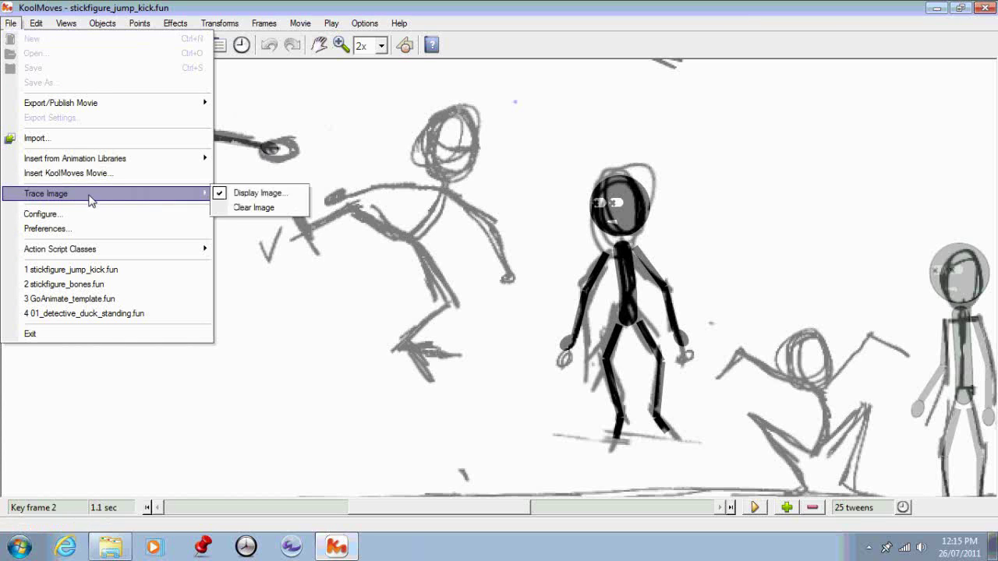
{"action": "left_click", "coordinate": [244, 208]}
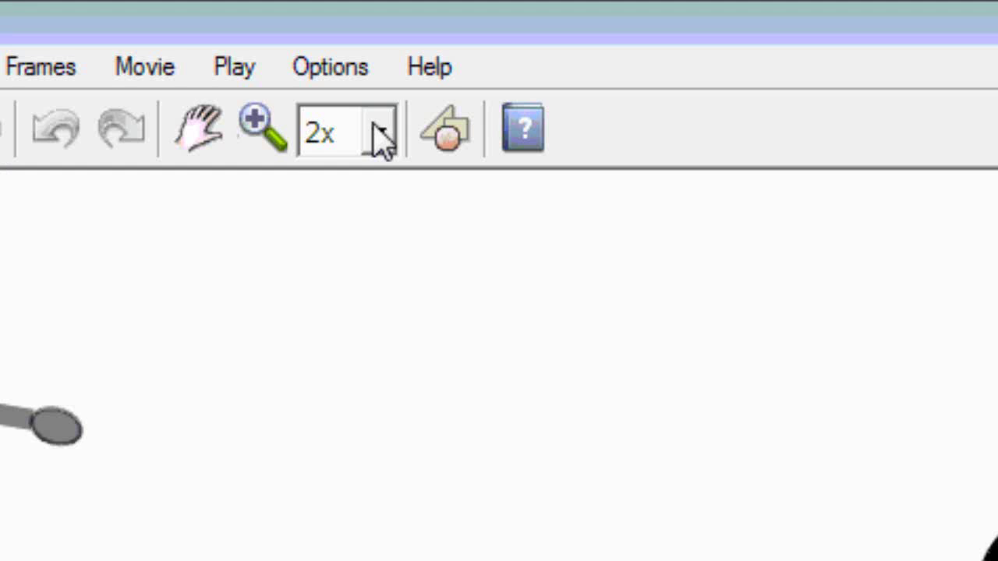
- Return the canvas to 1x zoom and go back to key frame 1 at 0.0 sec
{"action": "left_click", "coordinate": [381, 45]}
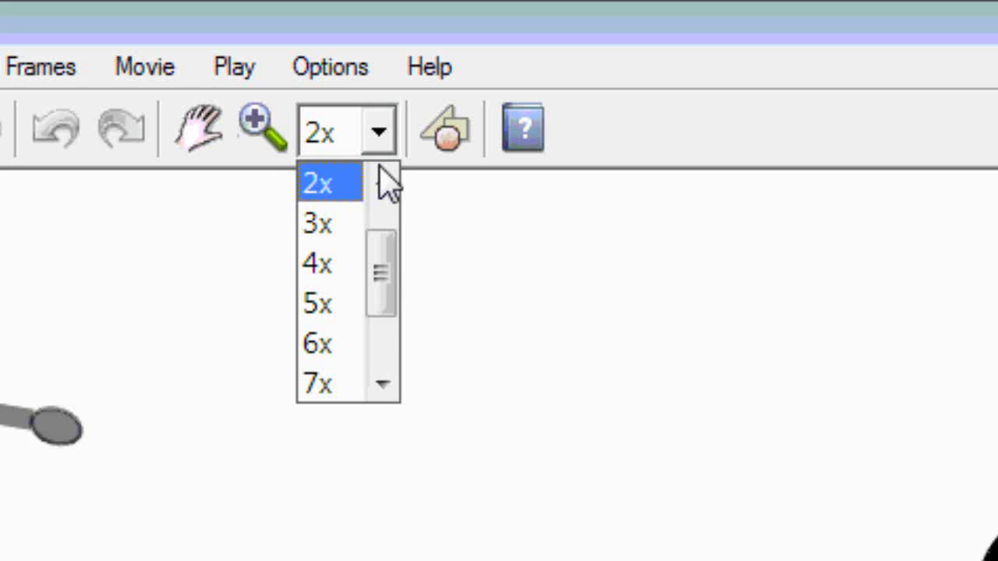
{"action": "left_click", "coordinate": [381, 181]}
{"action": "left_click", "coordinate": [339, 186]}
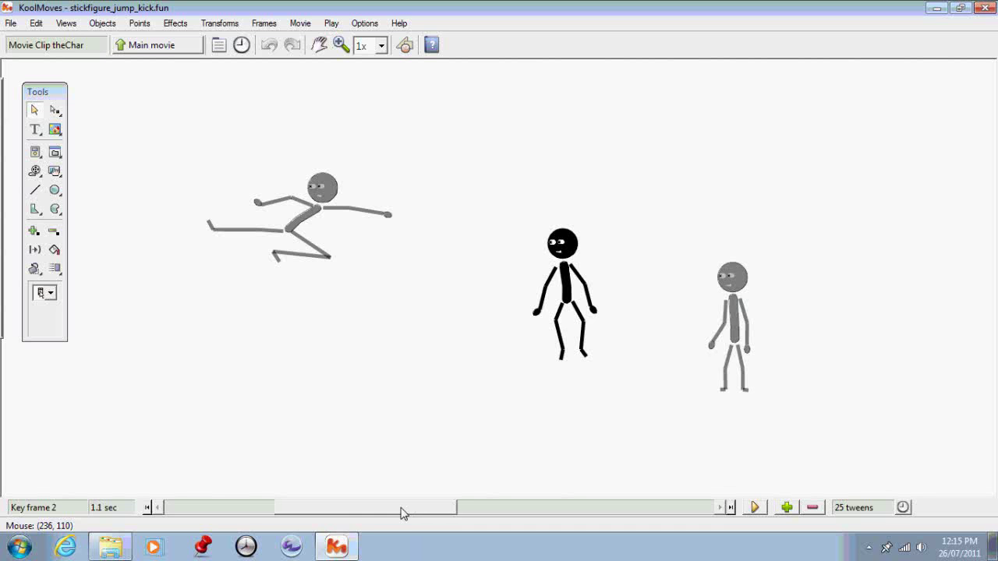
{"action": "left_click_drag", "start_coordinate": [403, 514], "coordinate": [296, 507]}
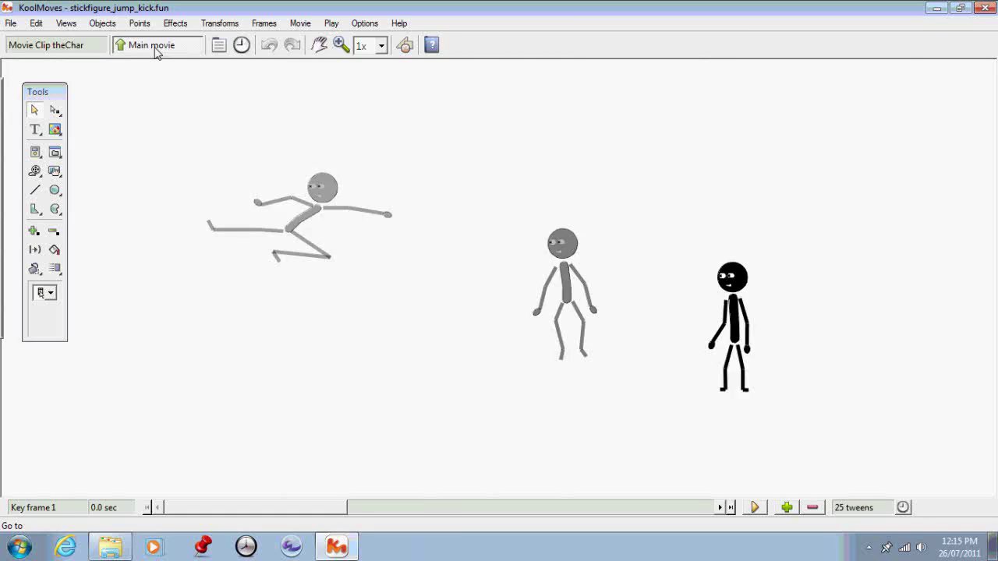
- From the main movie, preview the kick with Play in Web Browser, then show theChar's properties
{"action": "left_click", "coordinate": [511, 160]}
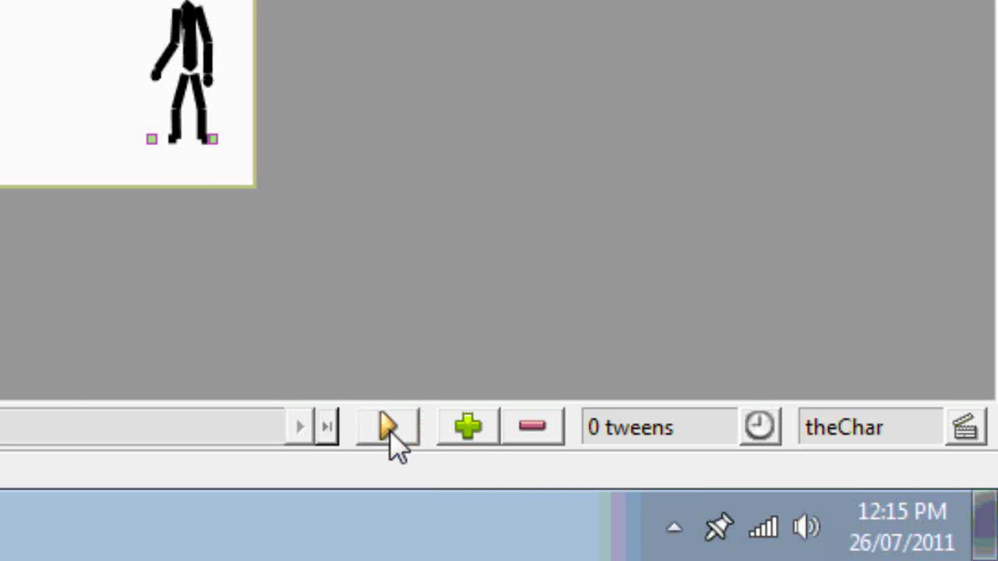
{"action": "right_click", "coordinate": [754, 507]}
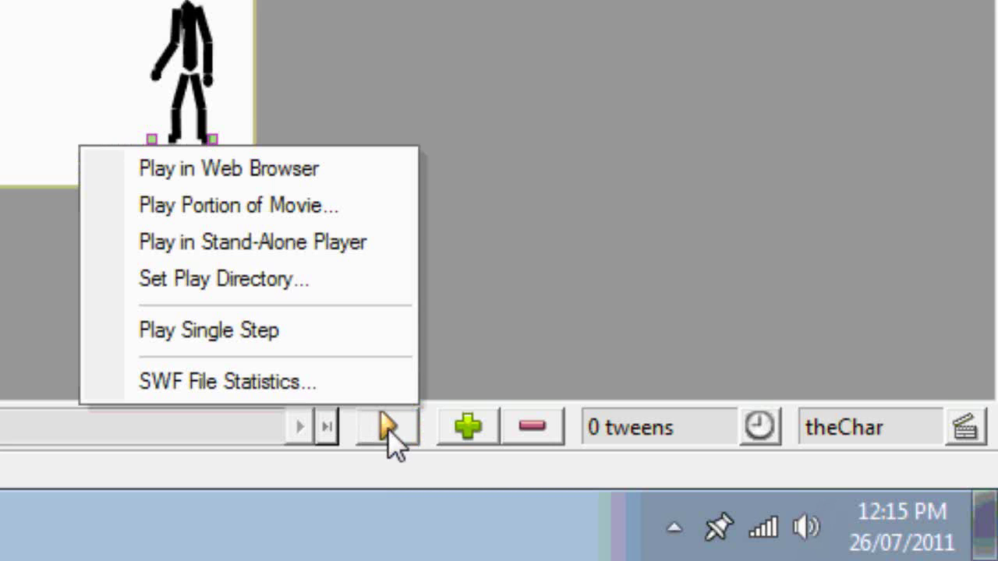
{"action": "left_click", "coordinate": [331, 168]}
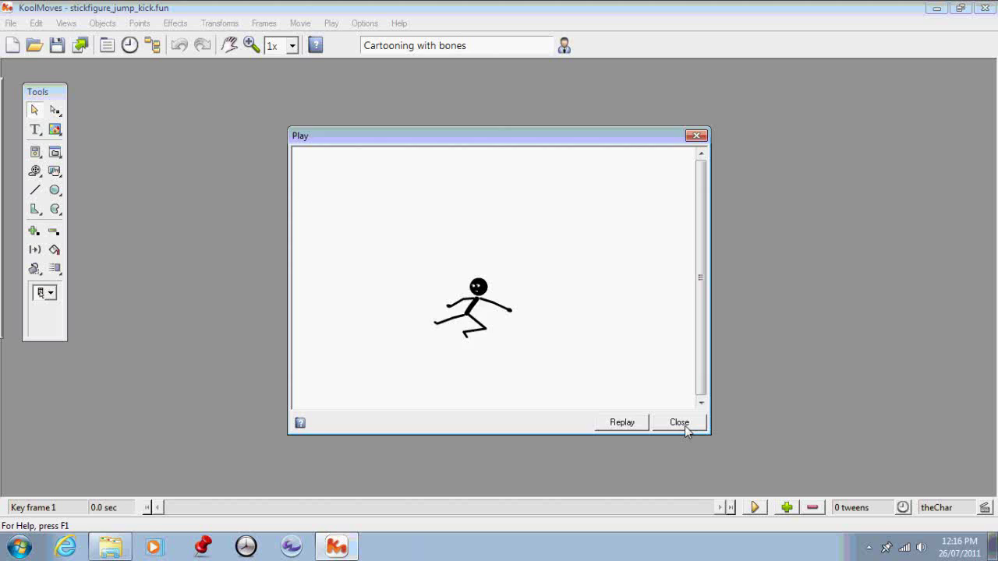
{"action": "left_click", "coordinate": [680, 423]}
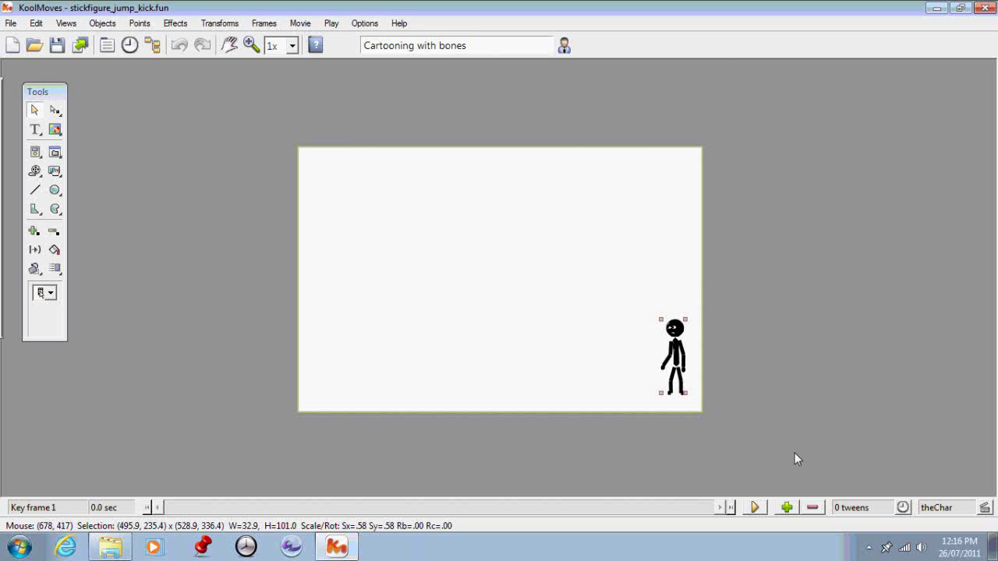
{"action": "left_click", "coordinate": [107, 49]}
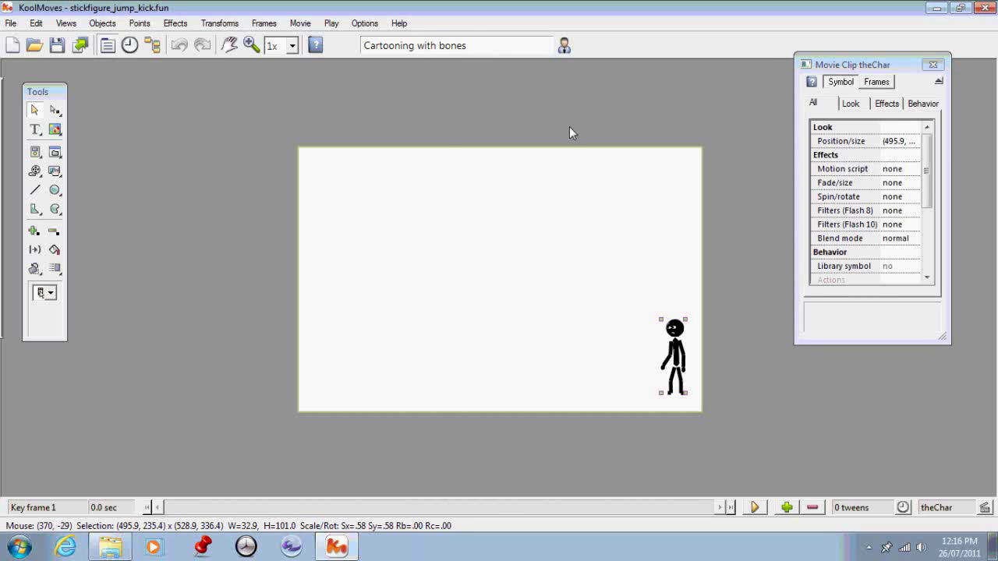
- Edit theChar's contents, pan all three figures into view and zoom to 2x
{"action": "left_click", "coordinate": [876, 83]}
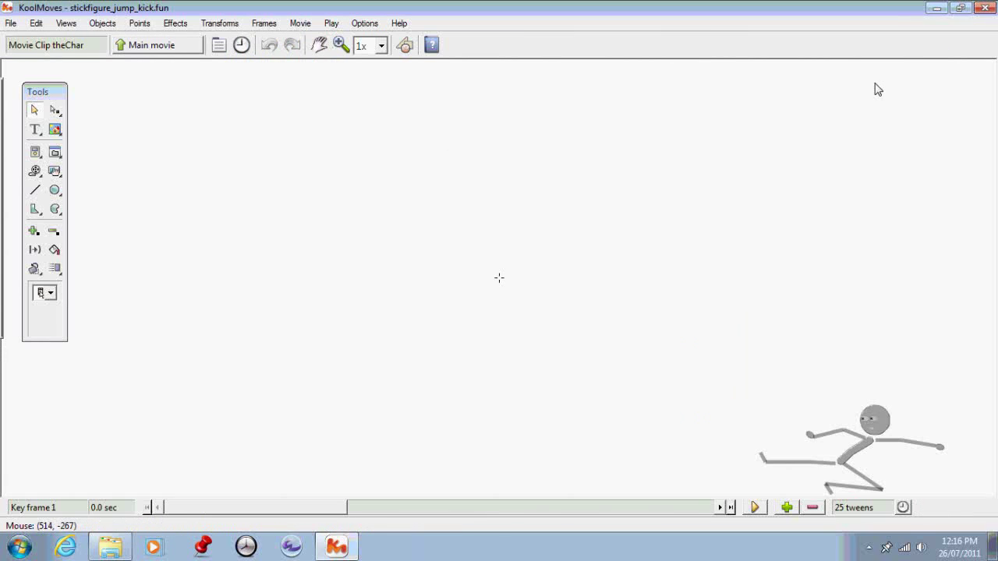
{"action": "left_click", "coordinate": [320, 46]}
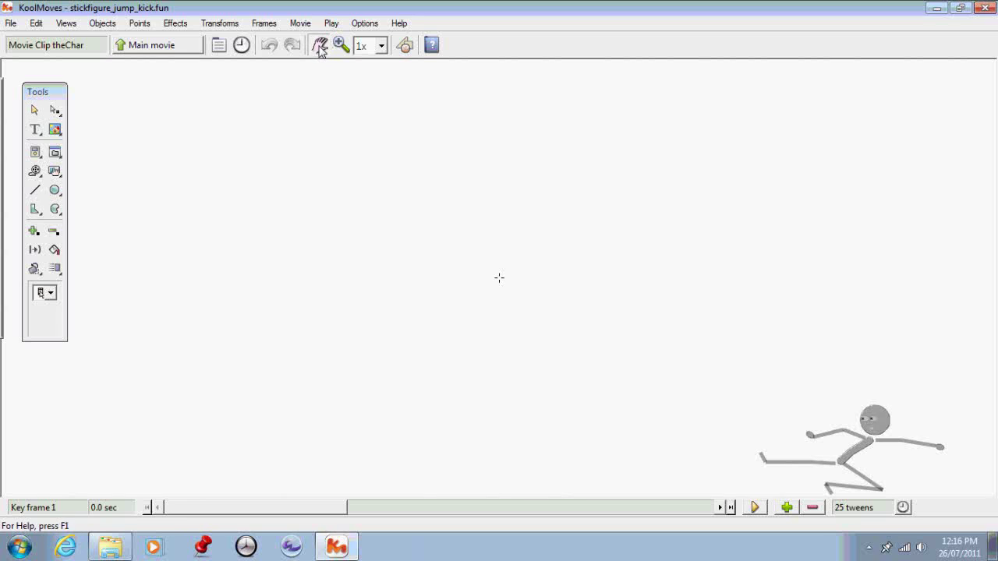
{"action": "left_click_drag", "start_coordinate": [709, 362], "coordinate": [197, 148]}
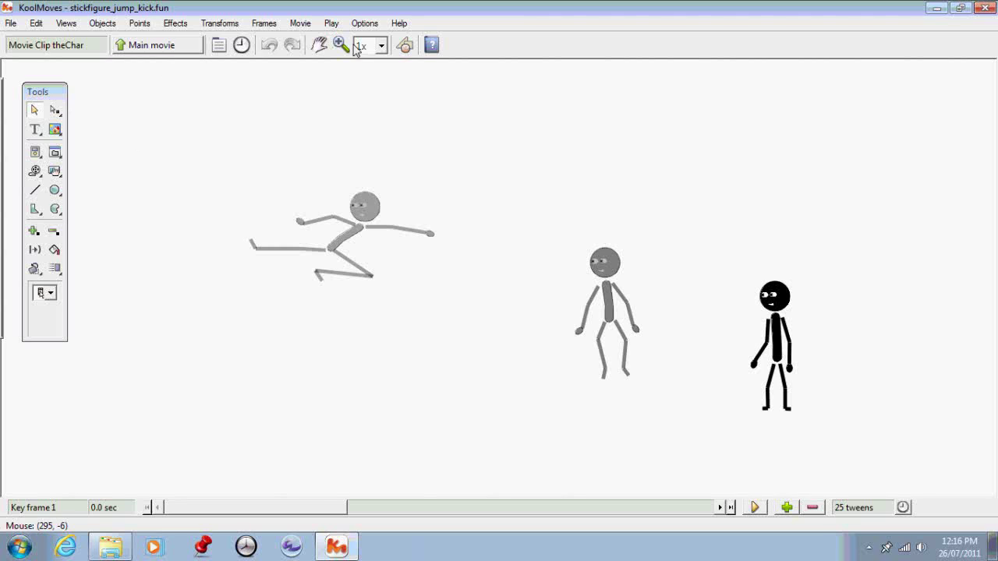
{"action": "left_click", "coordinate": [381, 46]}
{"action": "left_click", "coordinate": [371, 84]}
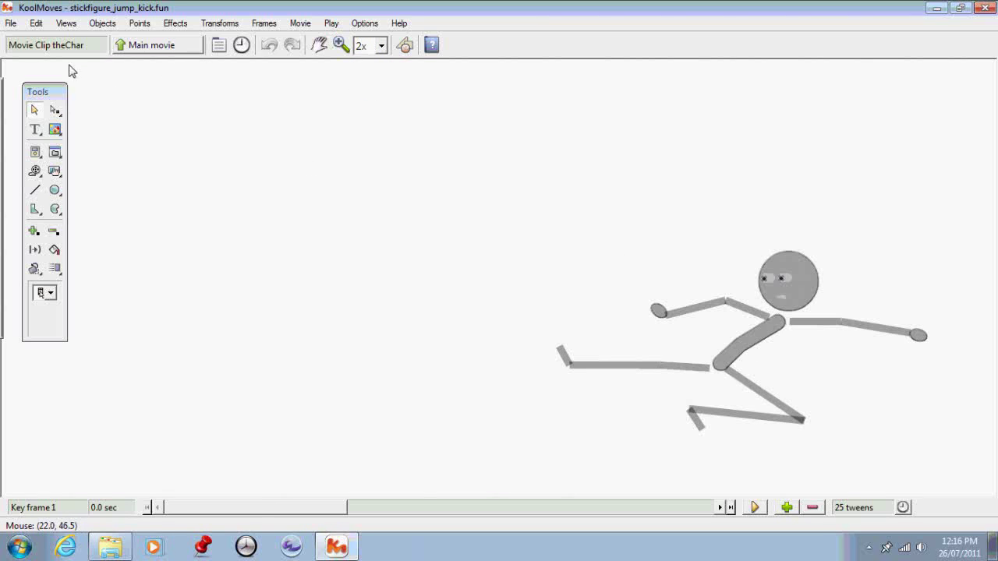
- Display stick_figure_kick_seq_26jul2011.bmp as the trace image via File > Trace Image
{"action": "left_click", "coordinate": [11, 23]}
{"action": "mouse_move", "coordinate": [51, 199]}
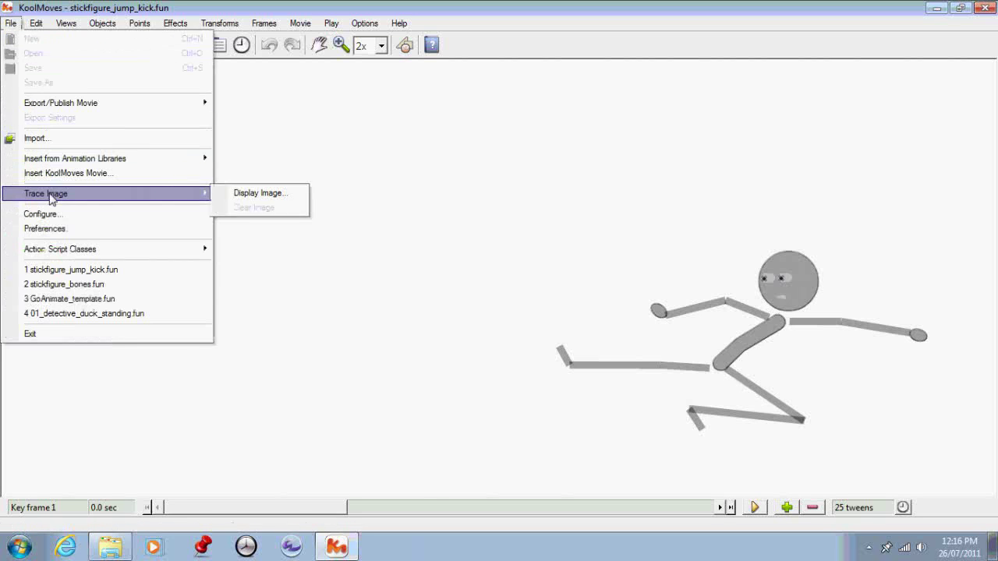
{"action": "left_click", "coordinate": [246, 195]}
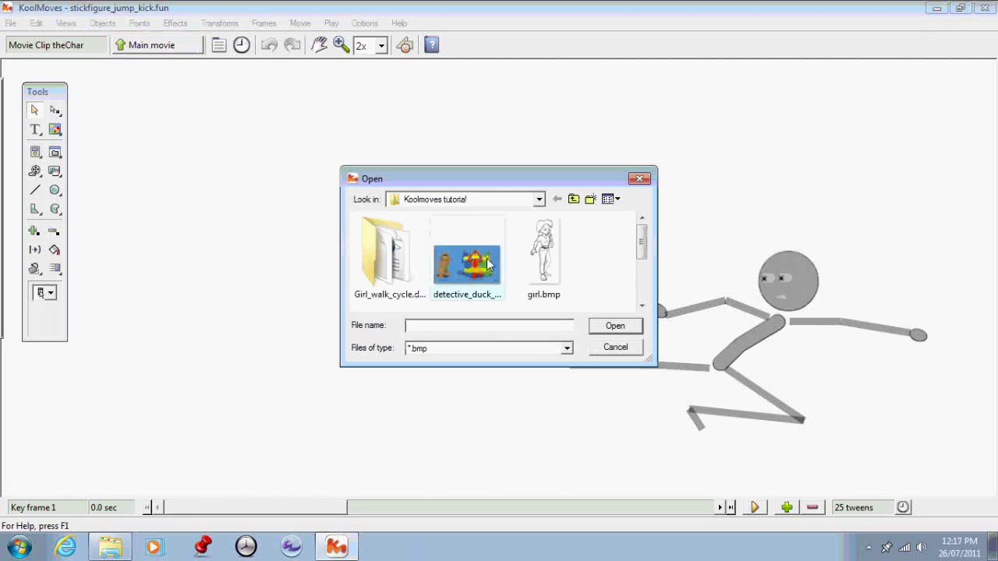
{"action": "left_click", "coordinate": [644, 301]}
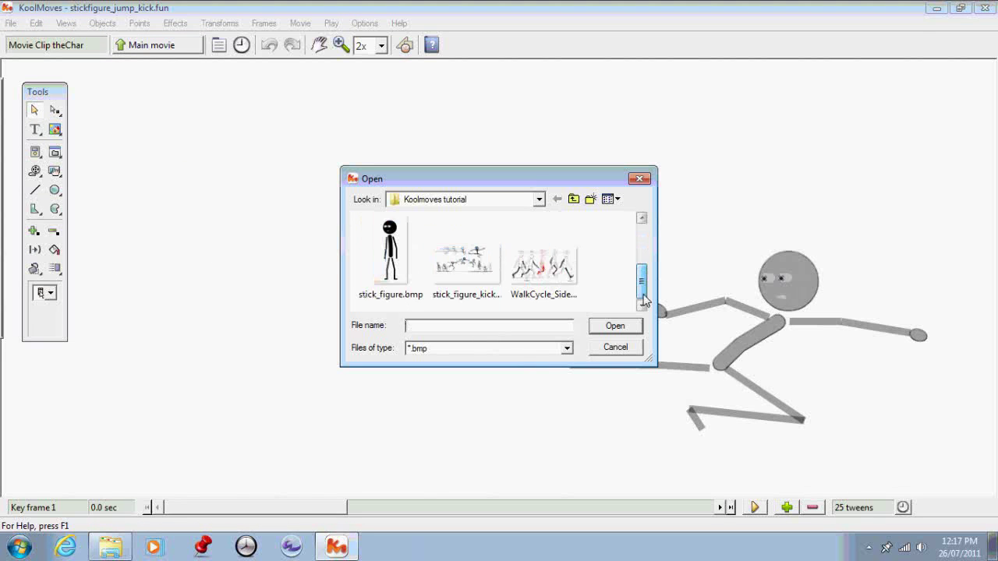
{"action": "left_click", "coordinate": [482, 274]}
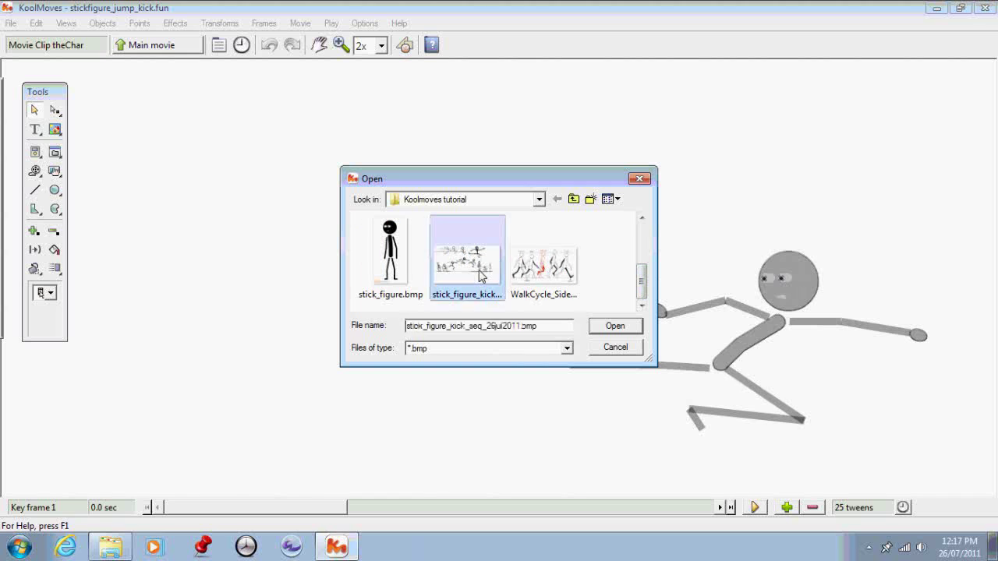
{"action": "left_click", "coordinate": [599, 326]}
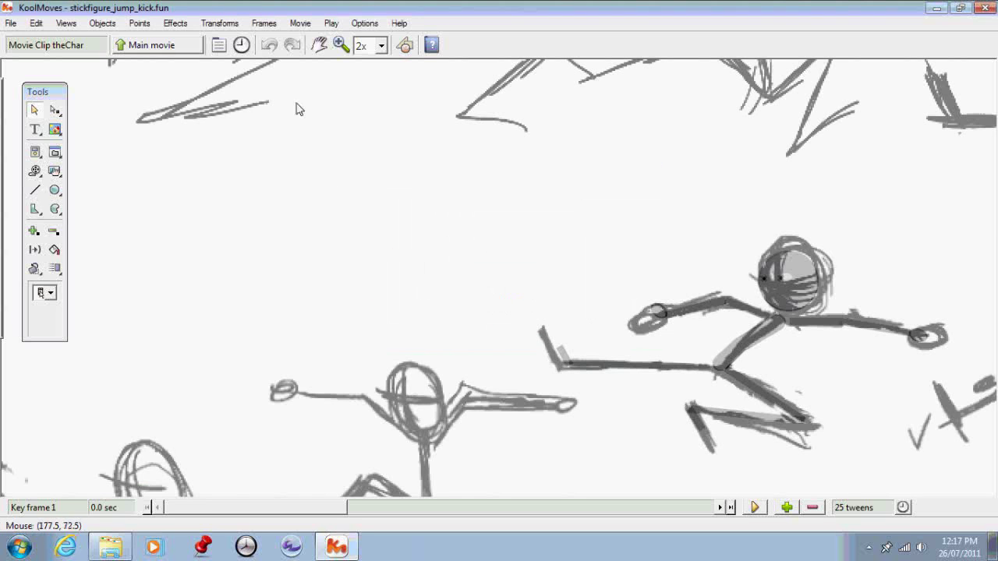
- Pan across the trace sketch from the lower-left figures to the later kick poses
{"action": "left_click", "coordinate": [318, 44]}
{"action": "mouse_move", "coordinate": [405, 322]}
{"action": "left_mouse_down"}
{"action": "mouse_move", "coordinate": [416, 187]}
{"action": "mouse_move", "coordinate": [703, 184]}
{"action": "mouse_move", "coordinate": [475, 181]}
{"action": "left_mouse_up"}
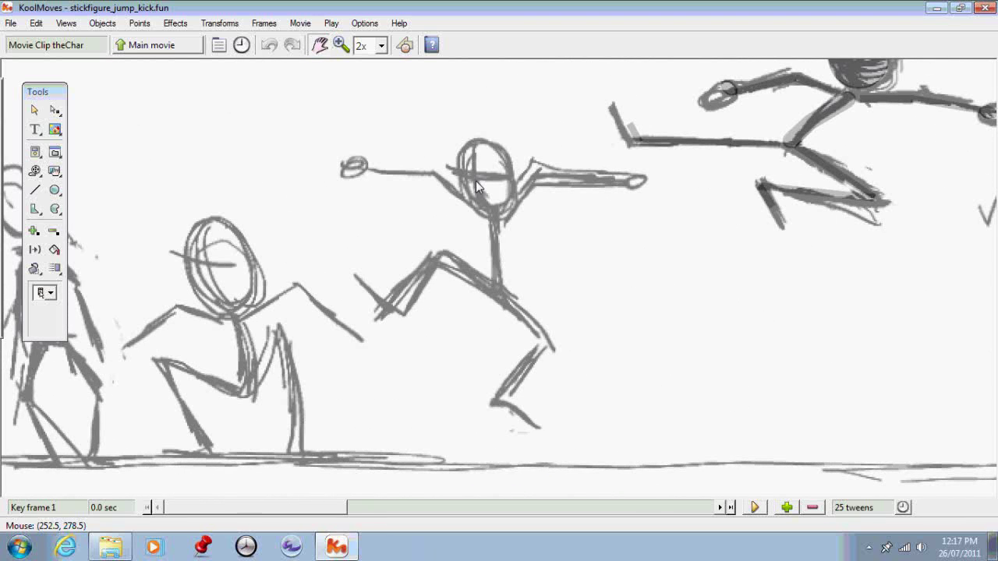
{"action": "left_click_drag", "start_coordinate": [853, 334], "coordinate": [646, 325]}
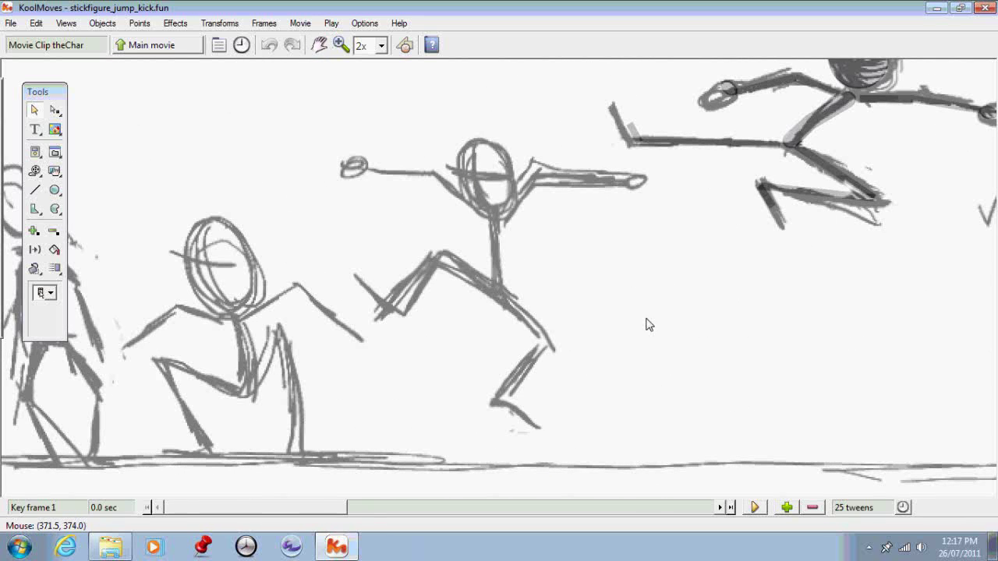
{"action": "left_click", "coordinate": [320, 45]}
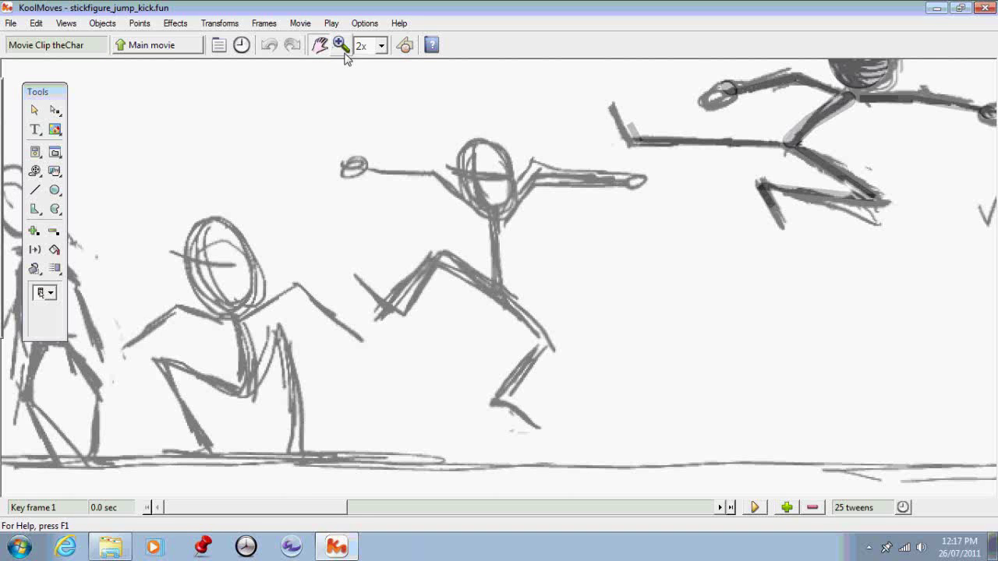
{"action": "left_click_drag", "start_coordinate": [842, 276], "coordinate": [211, 310]}
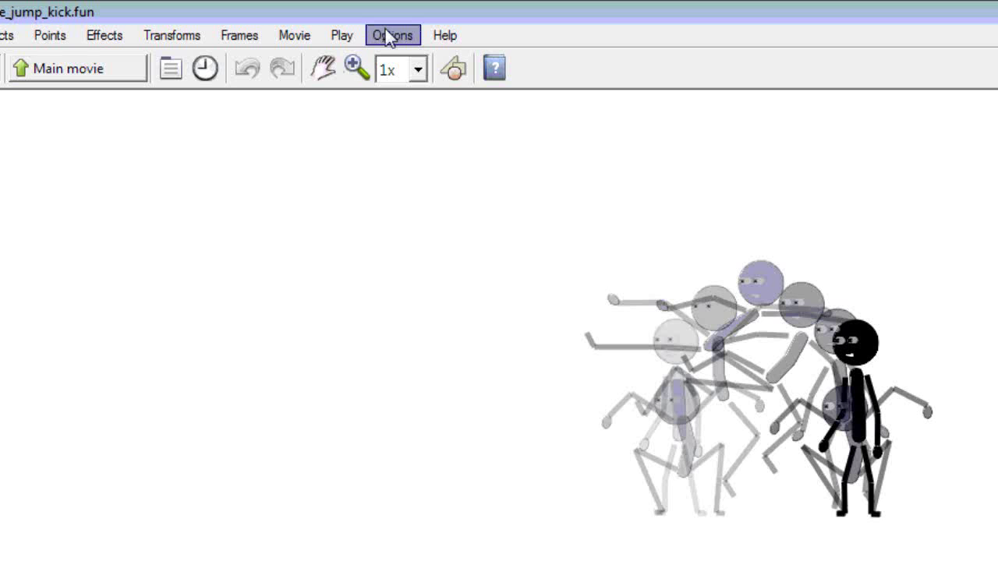
- Uncheck Onion Skinning in the options, then scrub theChar's key frame slider to a later frame
{"action": "left_click", "coordinate": [389, 36]}
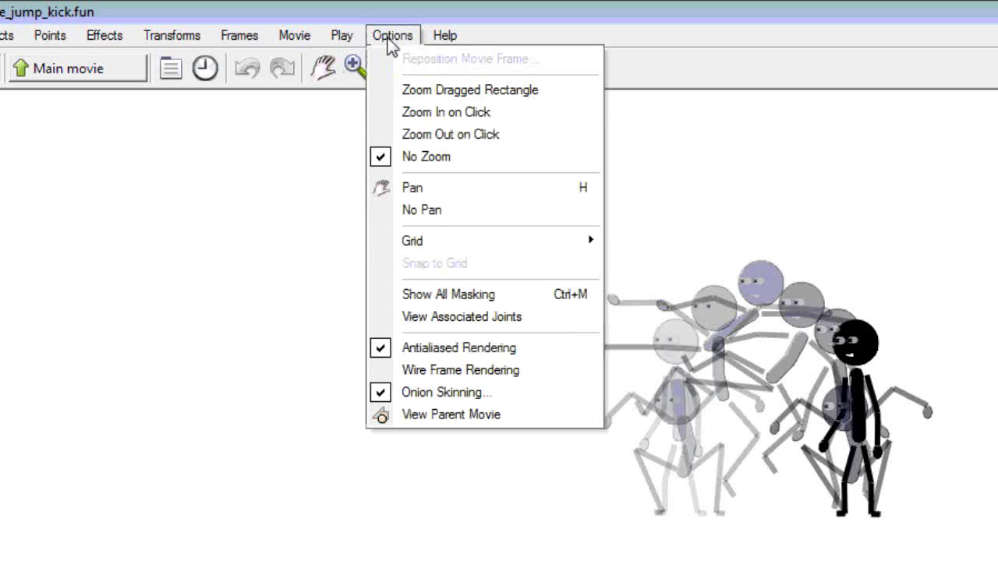
{"action": "left_click", "coordinate": [409, 394]}
{"action": "left_click", "coordinate": [418, 381]}
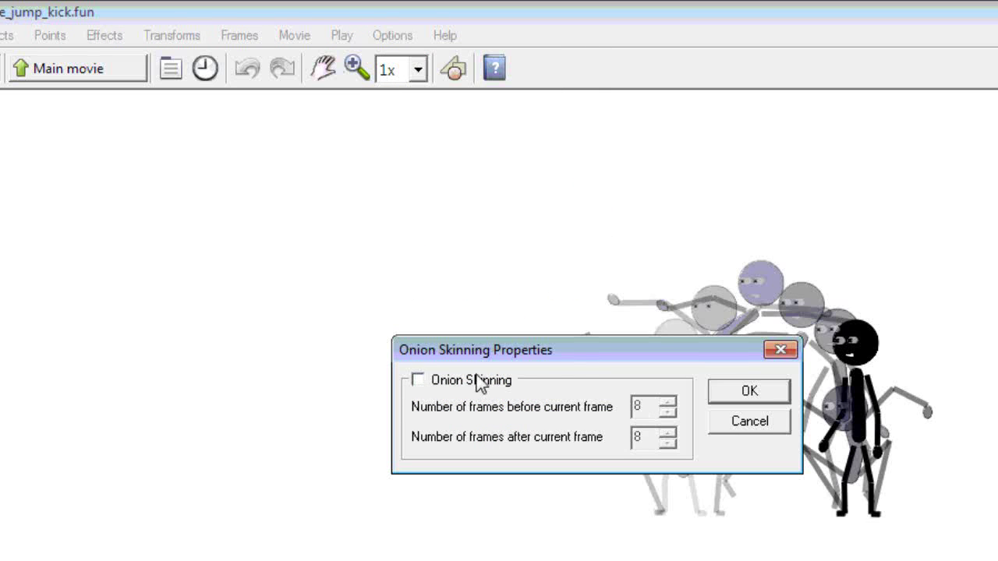
{"action": "left_click", "coordinate": [745, 394]}
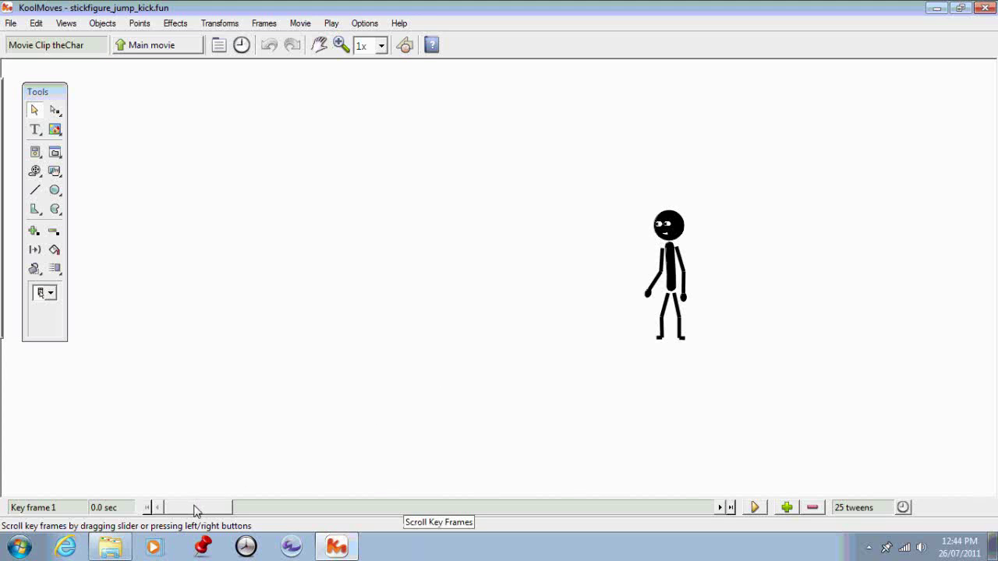
{"action": "left_click_drag", "start_coordinate": [194, 510], "coordinate": [218, 425]}
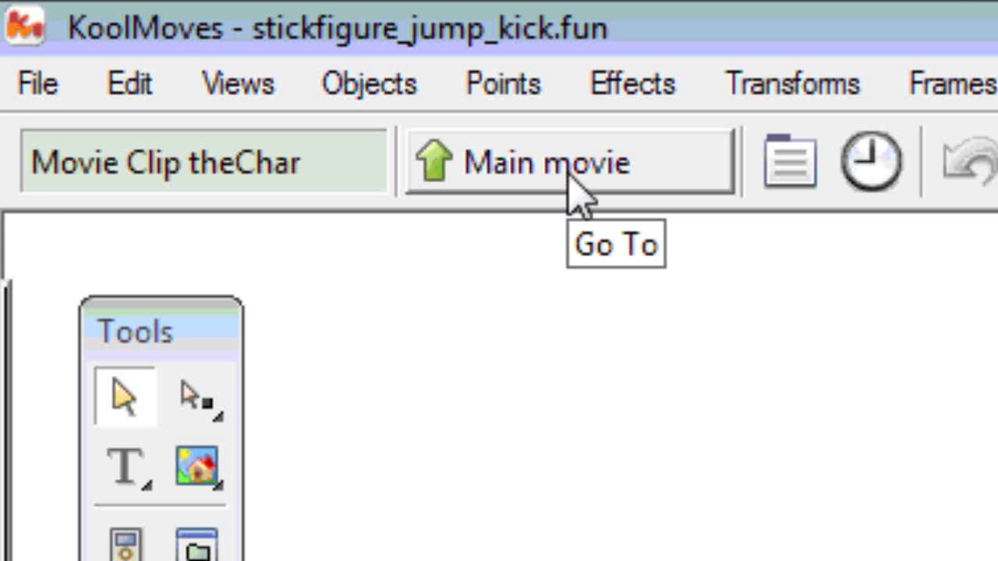
- Exit theChar to the main movie stage and start a preview of the animation
{"action": "left_click", "coordinate": [569, 178]}
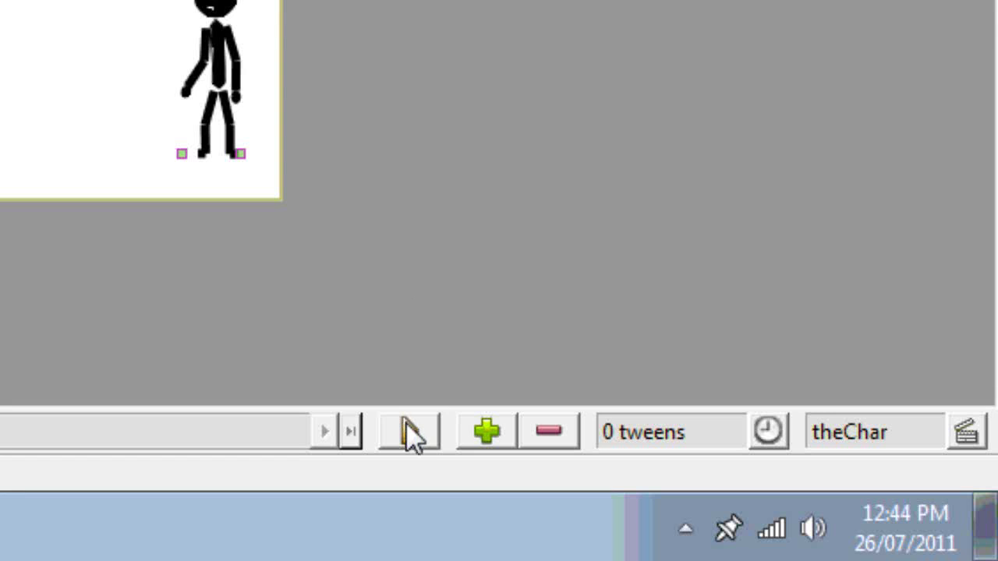
{"action": "left_click", "coordinate": [405, 425]}
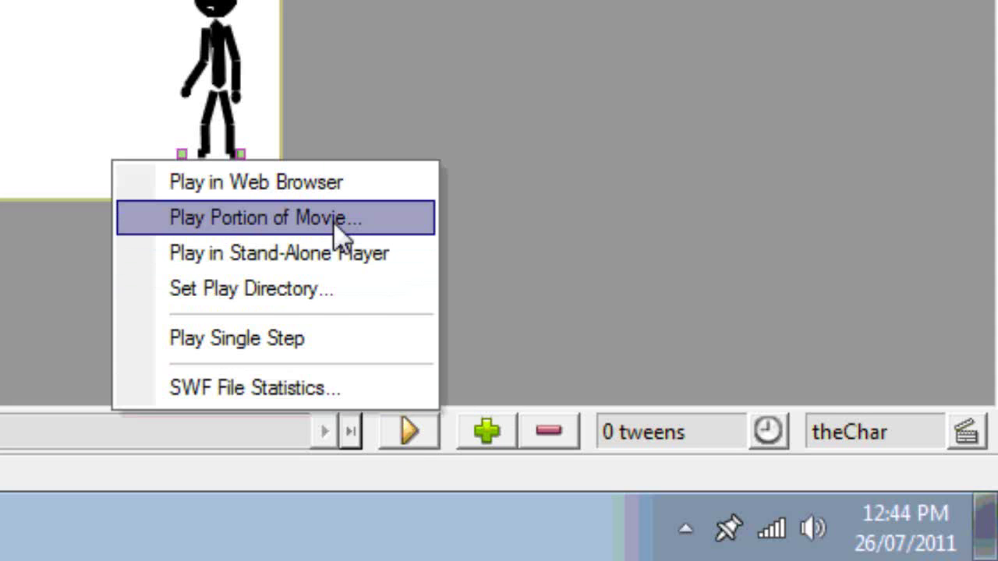
{"action": "left_click", "coordinate": [333, 192]}
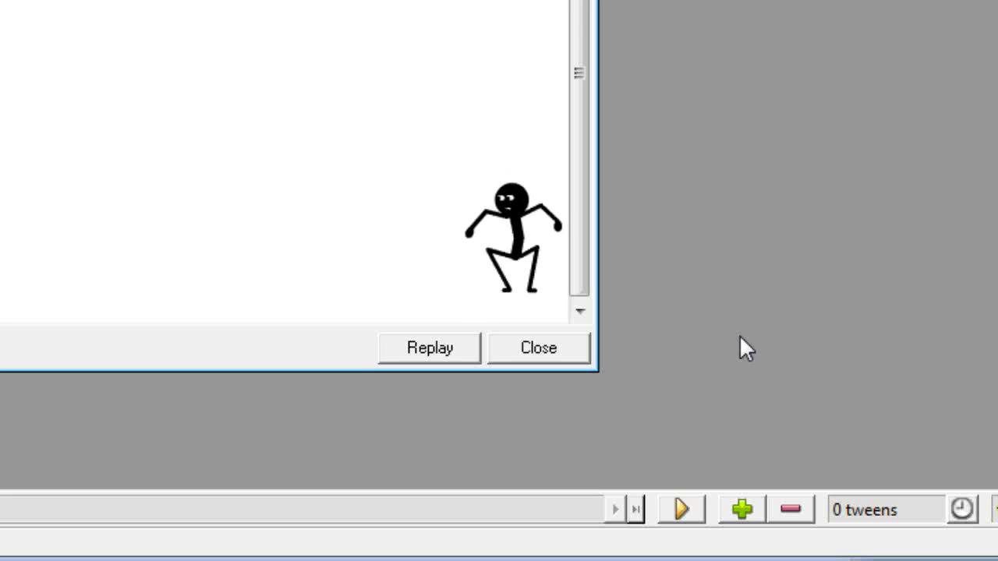
{"action": "left_click", "coordinate": [538, 349]}
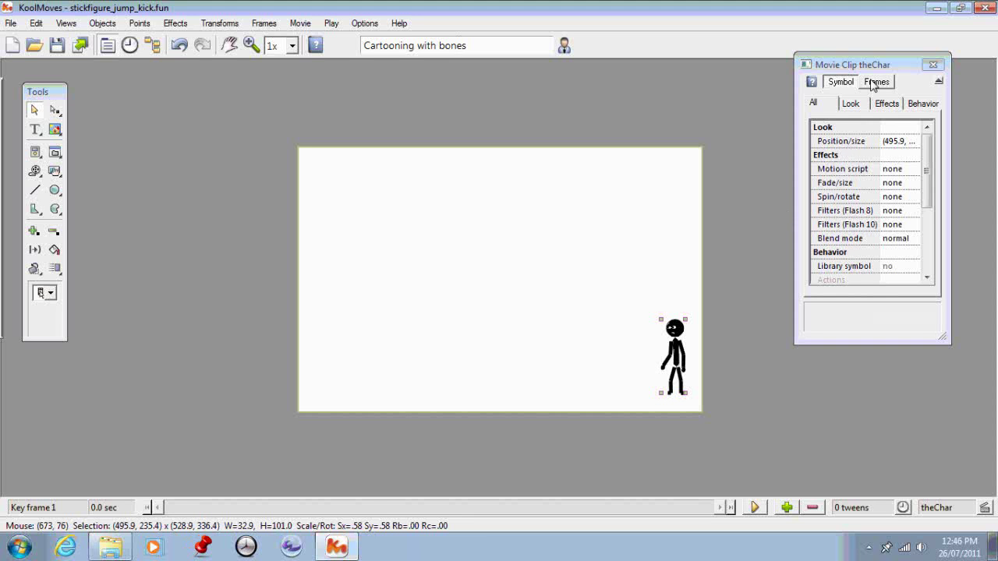
- Open theChar's Frames for editing and pan the view to bring the stick figure into sight
{"action": "left_click", "coordinate": [874, 82]}
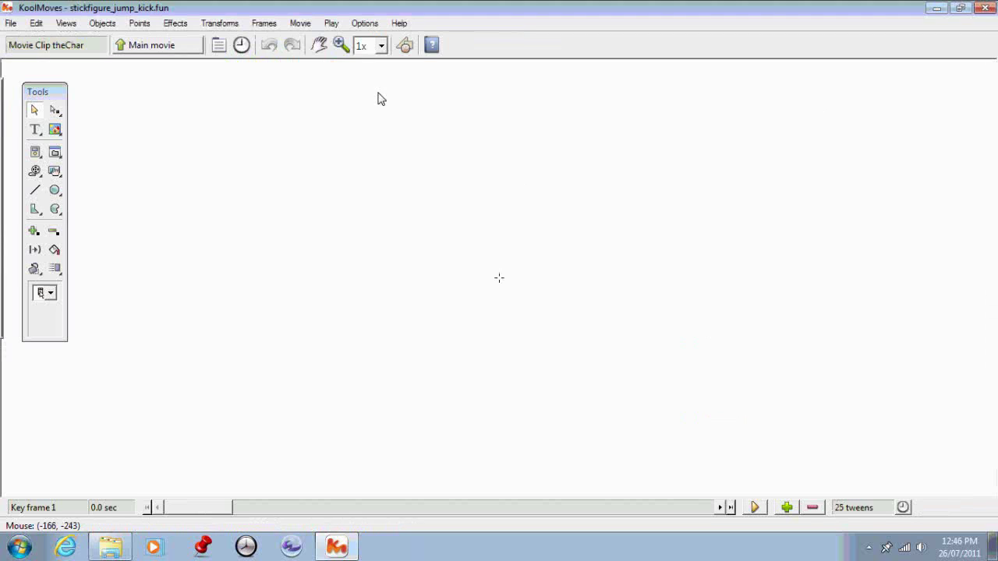
{"action": "left_click", "coordinate": [320, 45]}
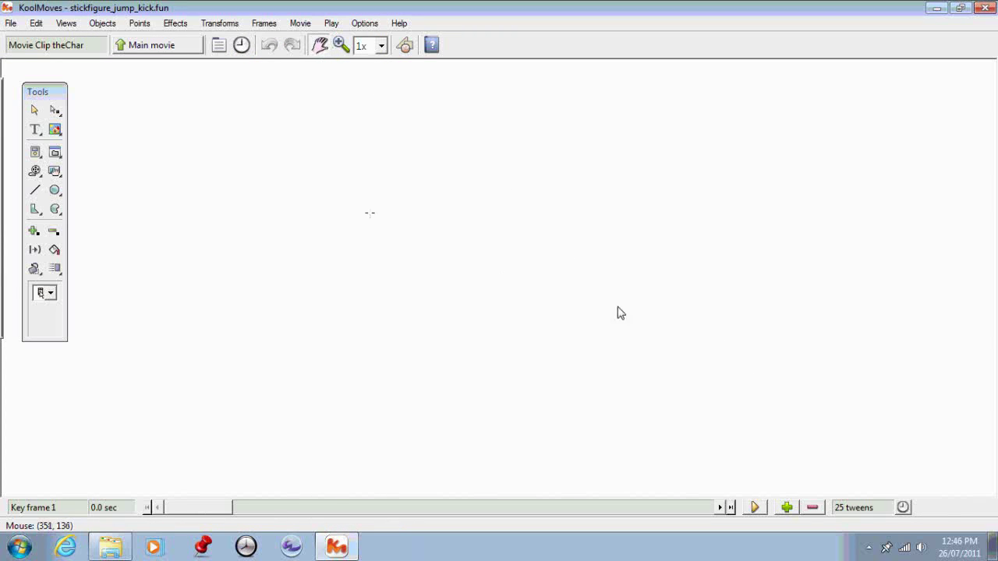
{"action": "left_click_drag", "start_coordinate": [620, 312], "coordinate": [375, 240]}
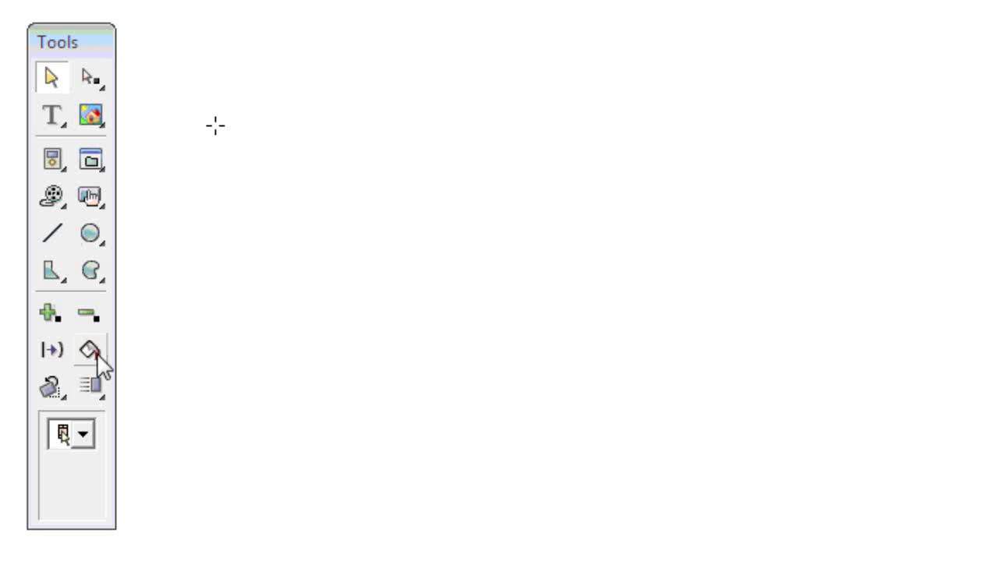
- Set the selection scope to a multi-frame option and begin selecting the stick figure
{"action": "left_click", "coordinate": [84, 438]}
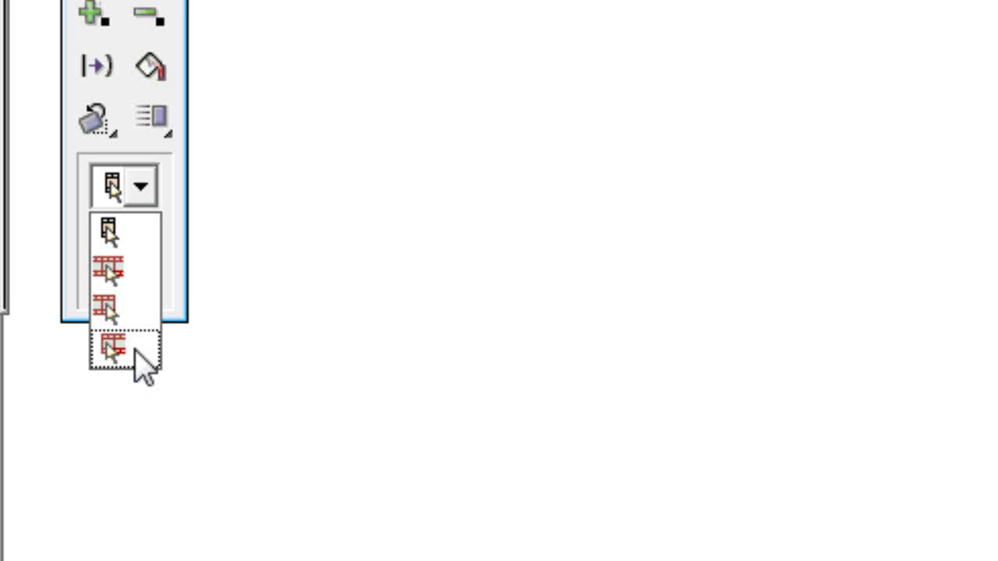
{"action": "left_click", "coordinate": [127, 279]}
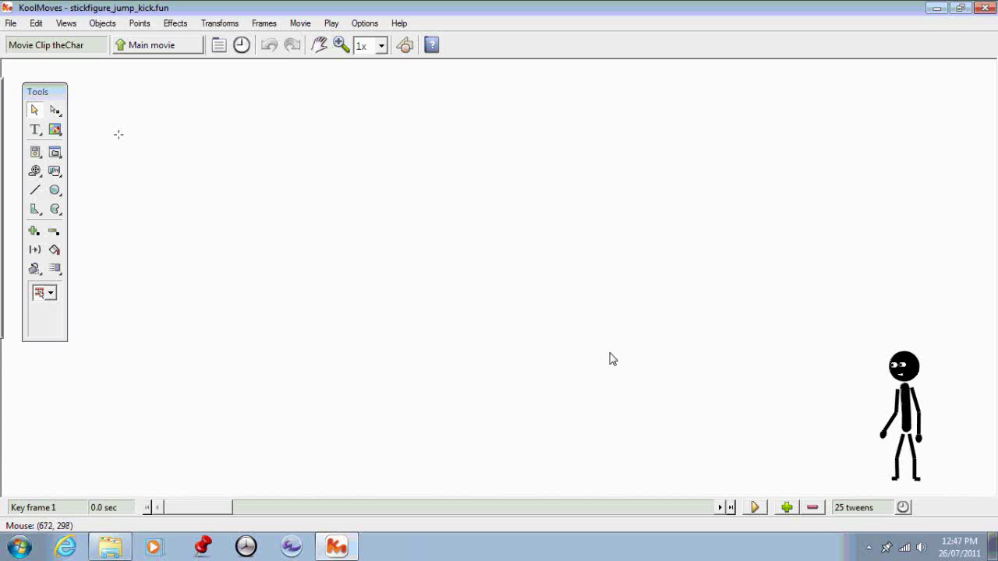
{"action": "left_click_drag", "start_coordinate": [816, 323], "coordinate": [932, 438]}
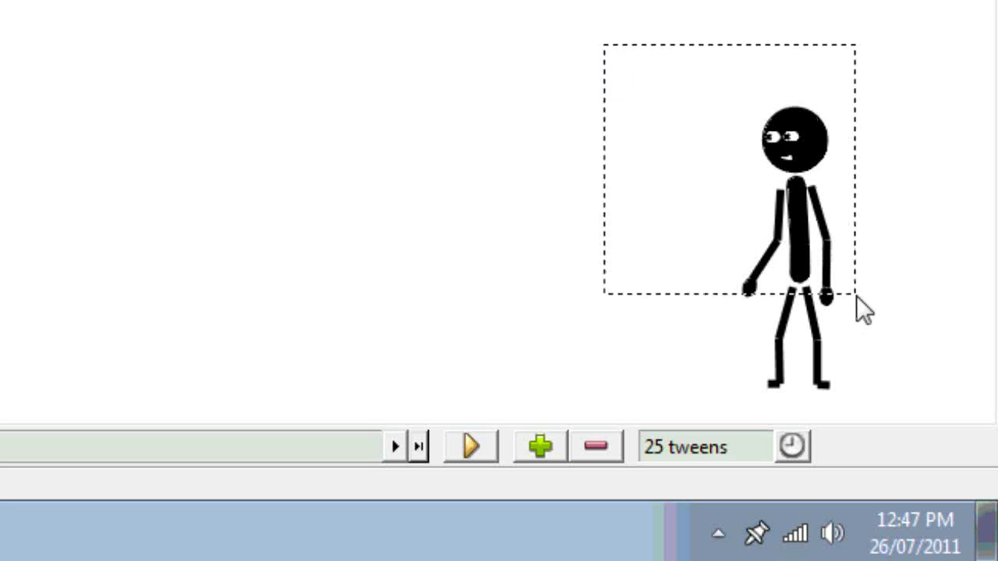
- Select the whole stick figure, drop it on the clip's centre cross, and apply the move to other frames
{"action": "left_click_drag", "start_coordinate": [855, 295], "coordinate": [910, 413]}
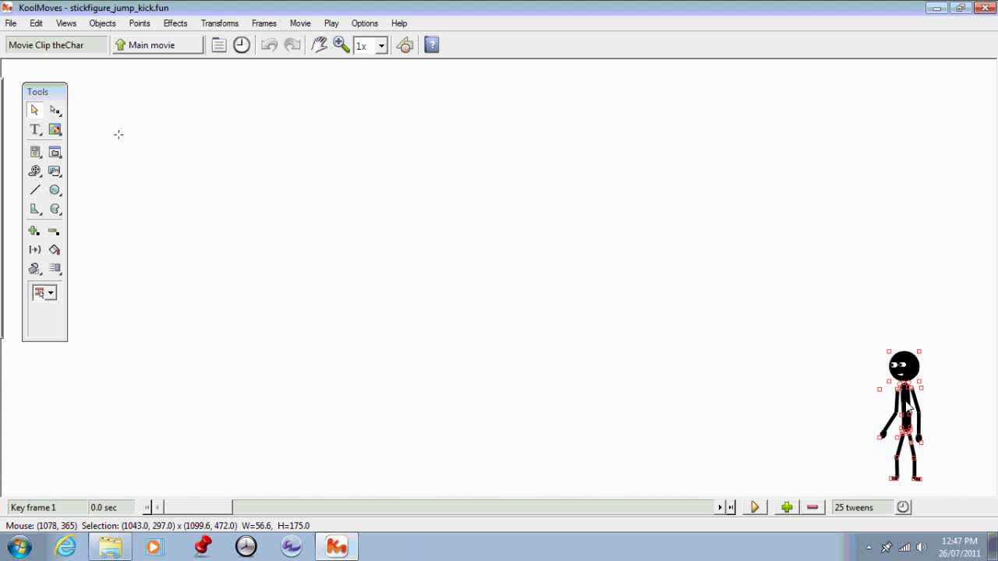
{"action": "left_click_drag", "start_coordinate": [797, 215], "coordinate": [539, 69]}
{"action": "left_click_drag", "start_coordinate": [780, 338], "coordinate": [184, 129]}
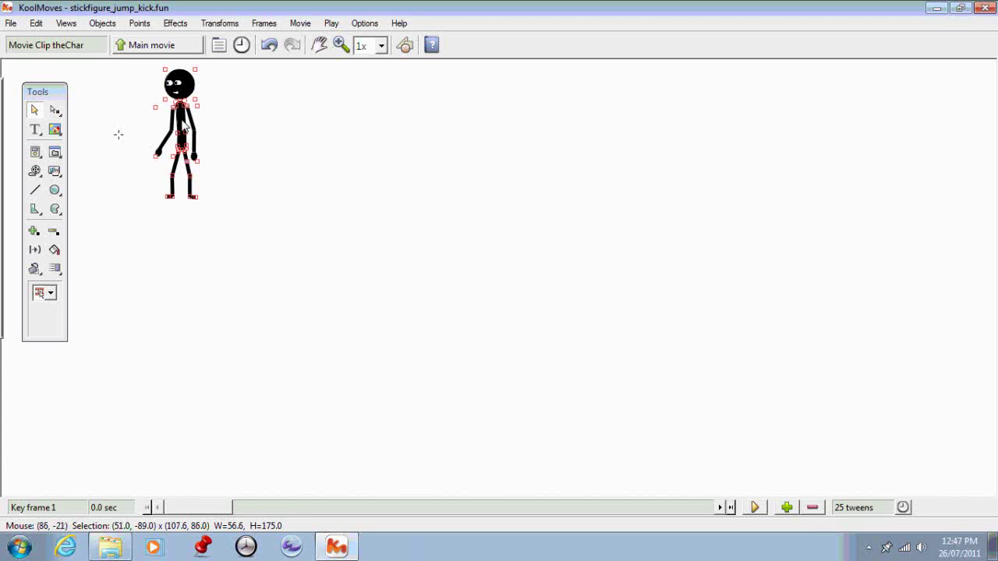
{"action": "left_click_drag", "start_coordinate": [184, 128], "coordinate": [184, 128]}
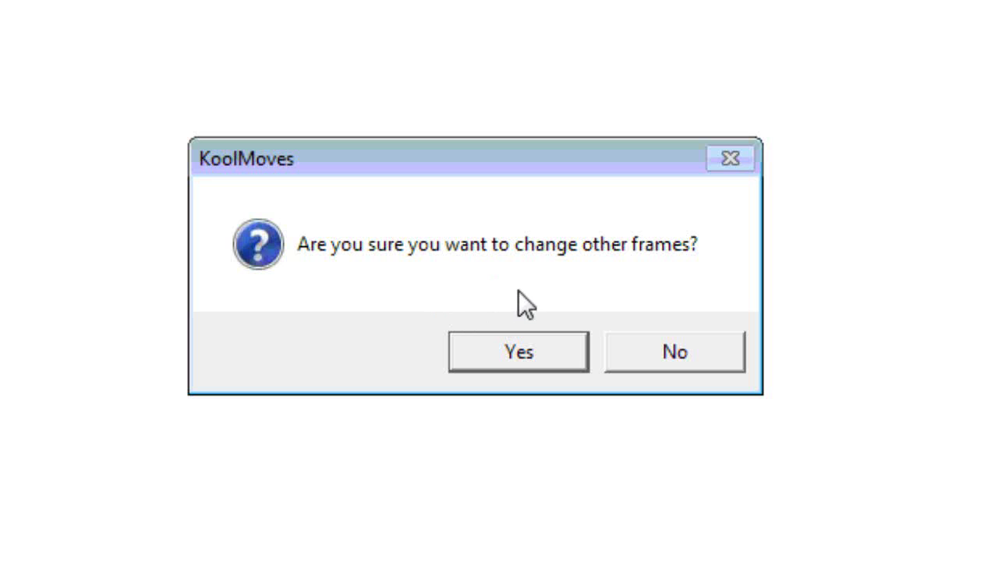
{"action": "left_click", "coordinate": [512, 357]}
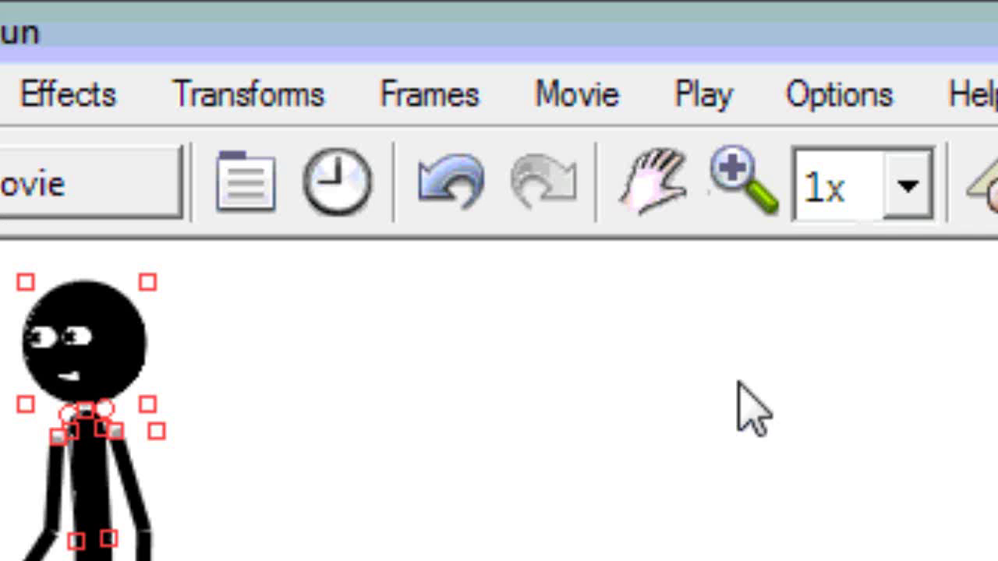
{"action": "left_click", "coordinate": [656, 218]}
{"action": "left_click_drag", "start_coordinate": [216, 507], "coordinate": [997, 560]}
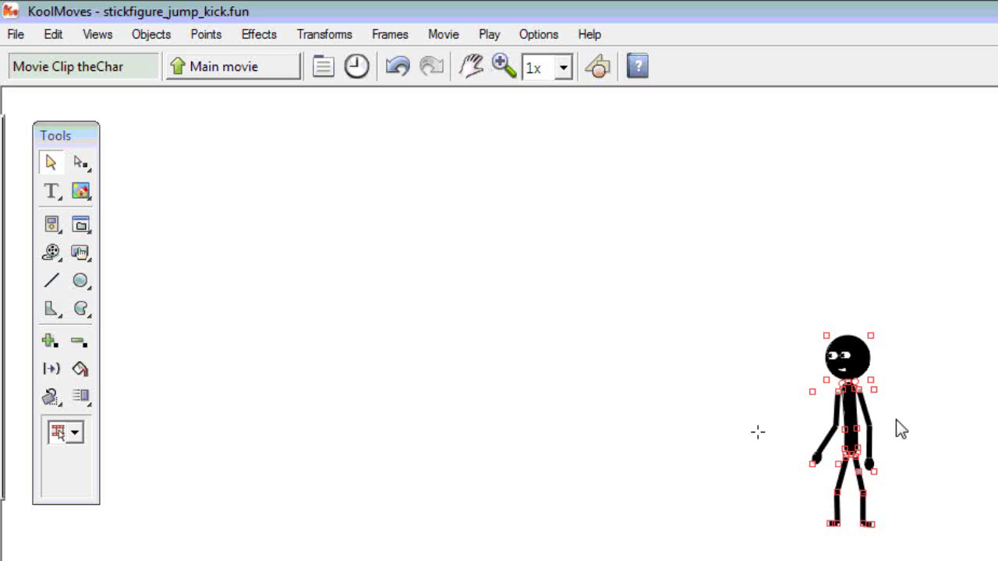
- Check Onion Skinning again to show the ghosted jump-kick poses, then return to the main movie
{"action": "left_click", "coordinate": [530, 36]}
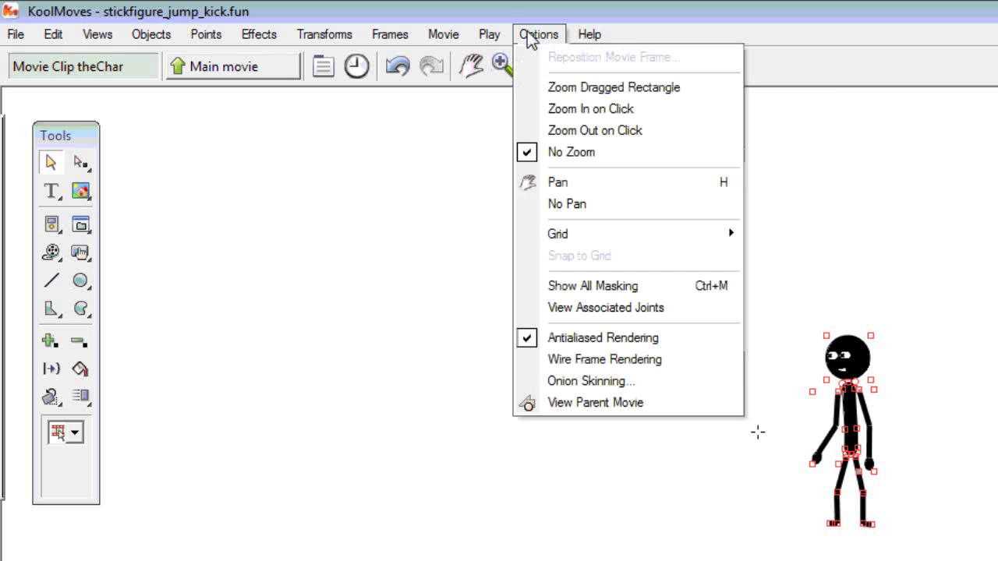
{"action": "left_click", "coordinate": [604, 380]}
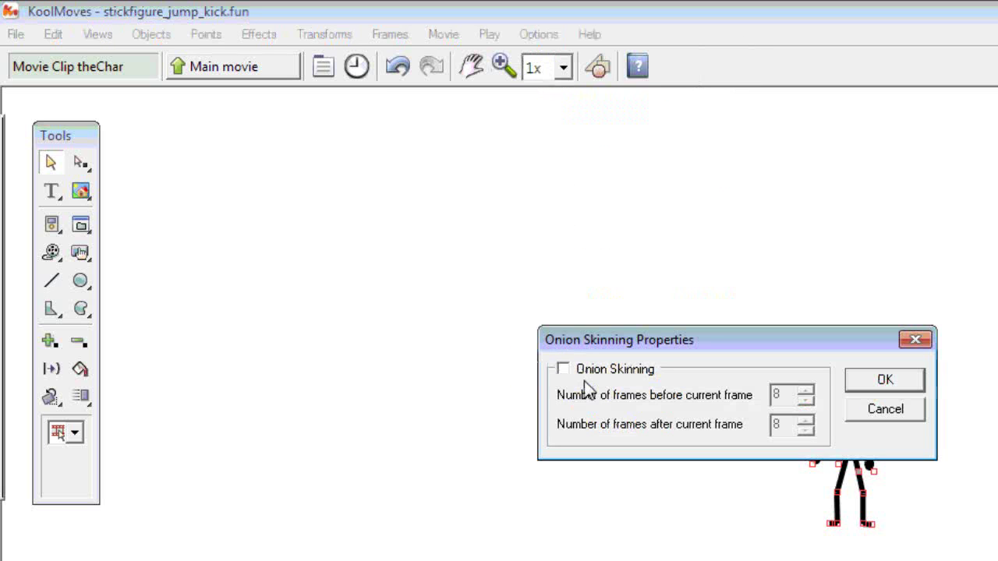
{"action": "left_click", "coordinate": [564, 371]}
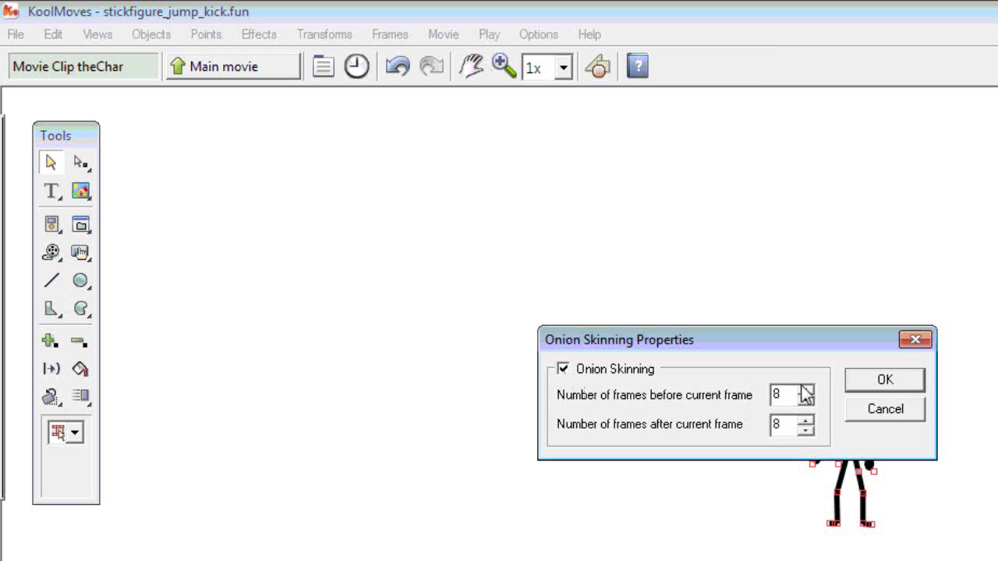
{"action": "left_click", "coordinate": [886, 380]}
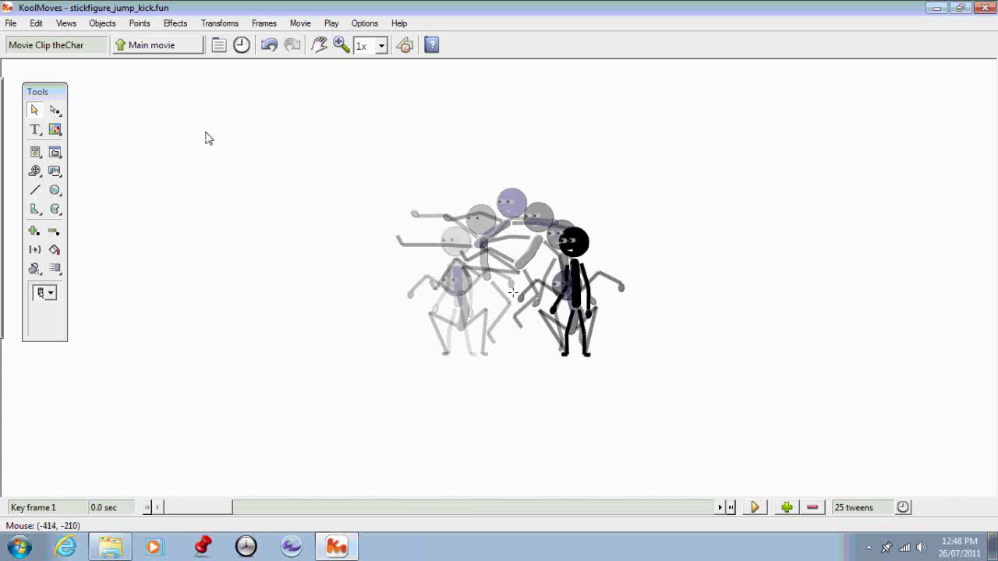
{"action": "left_click", "coordinate": [170, 51]}
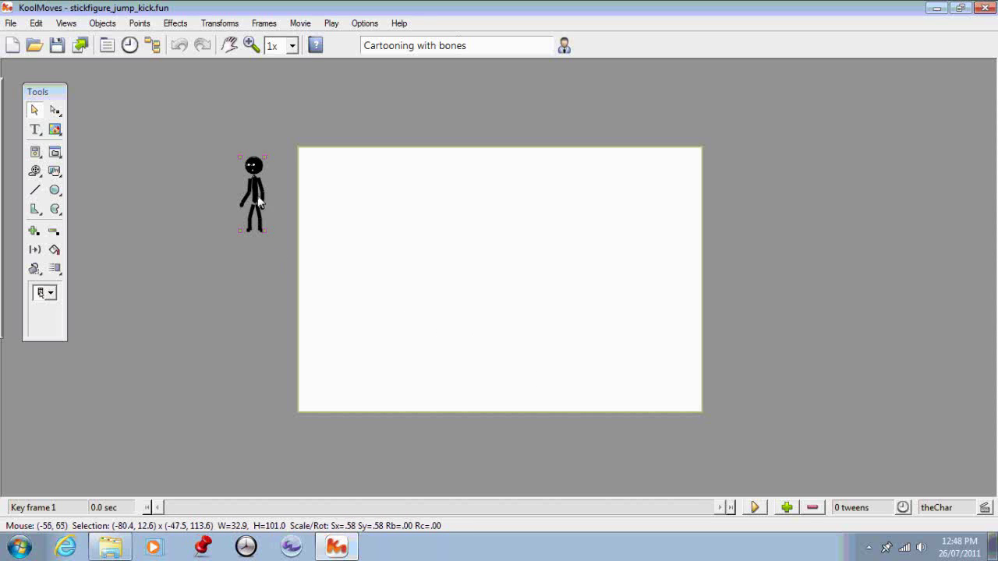
- Drag theChar from off-stage to just right of stage centre and play a preview of the jump kick
{"action": "left_click_drag", "start_coordinate": [254, 192], "coordinate": [561, 279]}
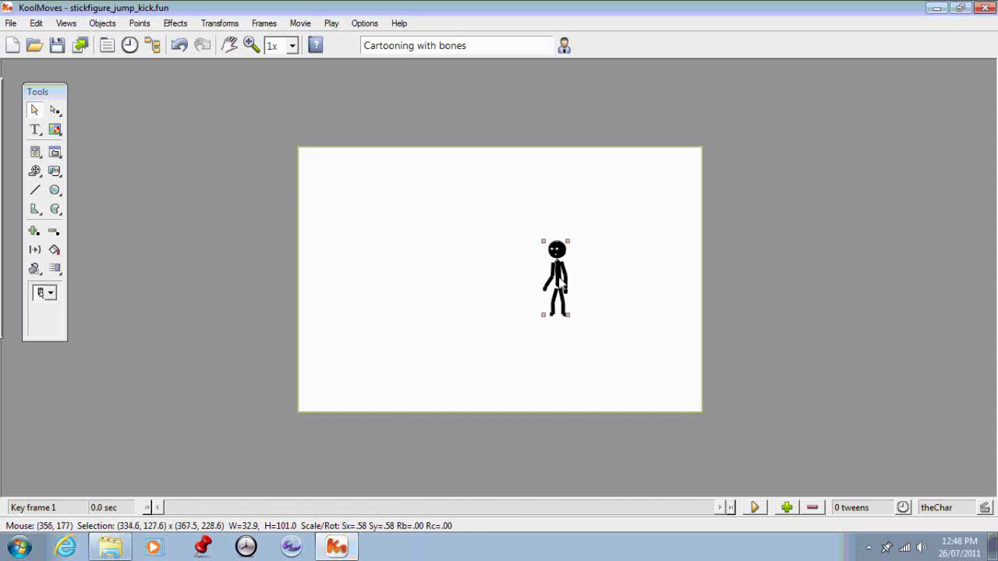
{"action": "left_click", "coordinate": [754, 508]}
{"action": "left_click", "coordinate": [709, 405]}
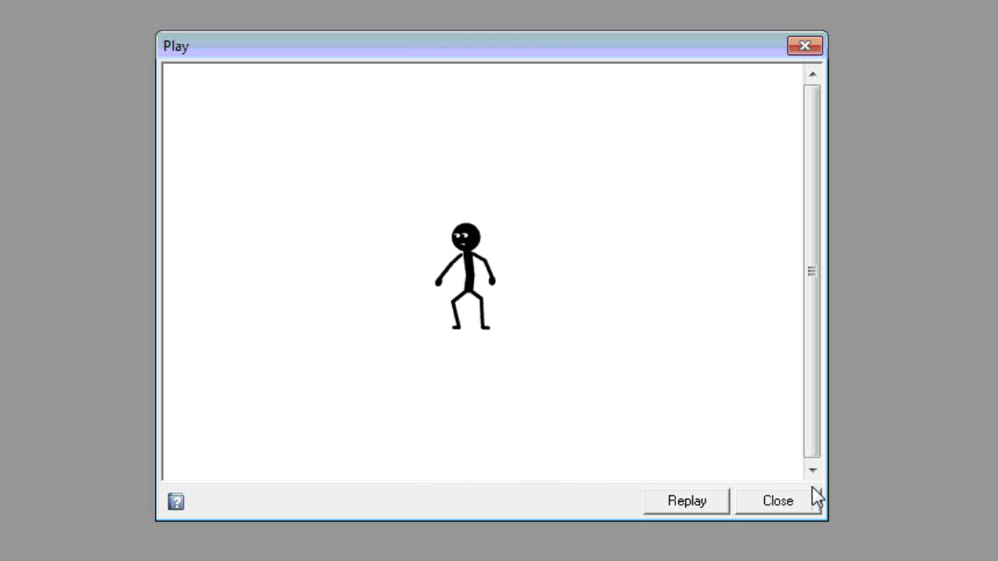
- Close the preview, then double-click the stick figure and enter theChar's Frames for editing
{"action": "left_click", "coordinate": [760, 505]}
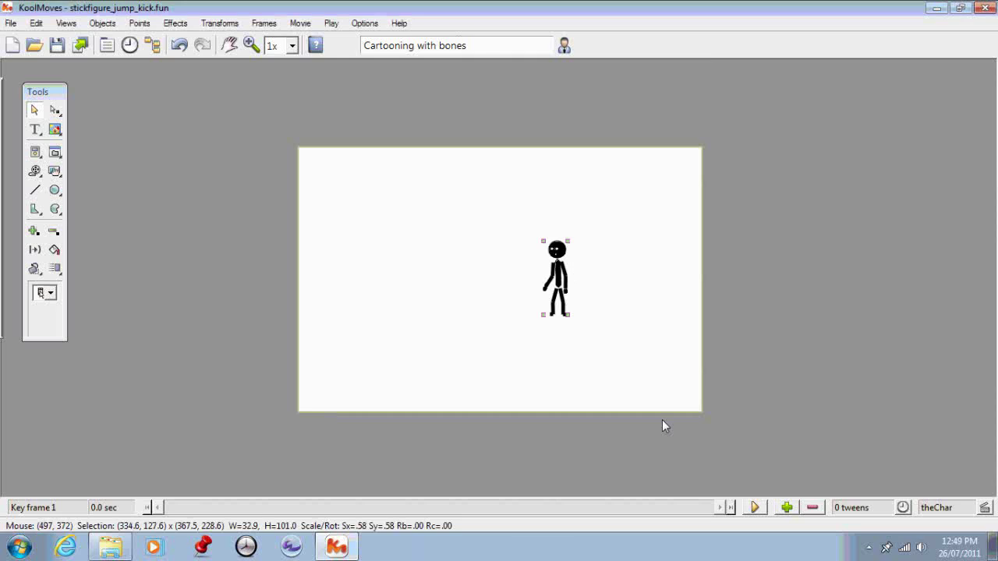
{"action": "double_click", "coordinate": [558, 282]}
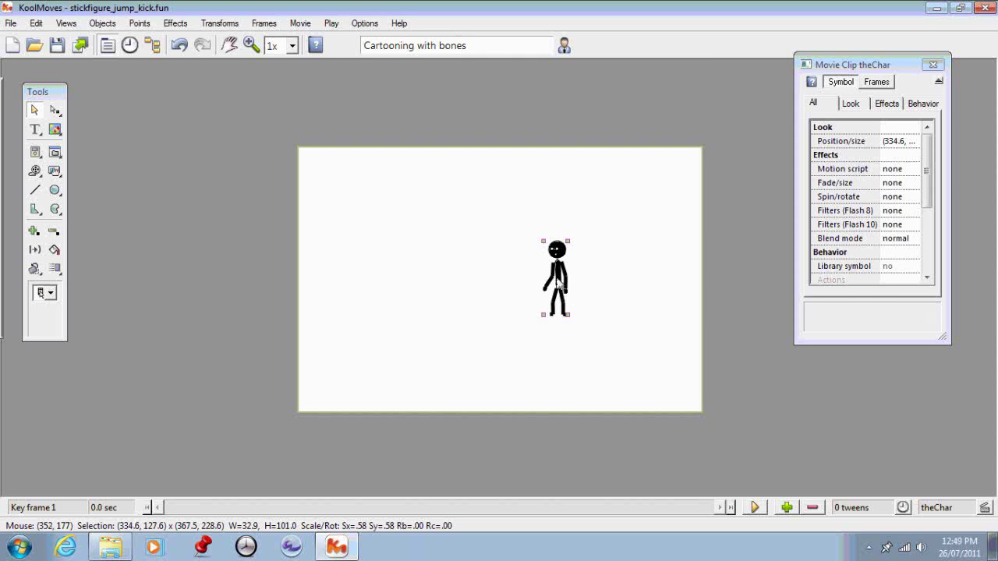
{"action": "left_click", "coordinate": [869, 84]}
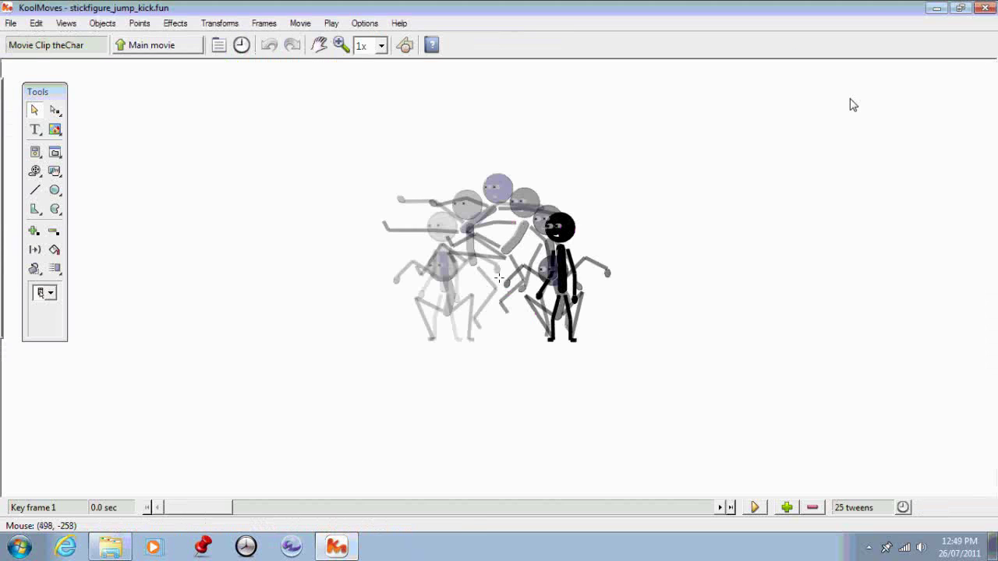